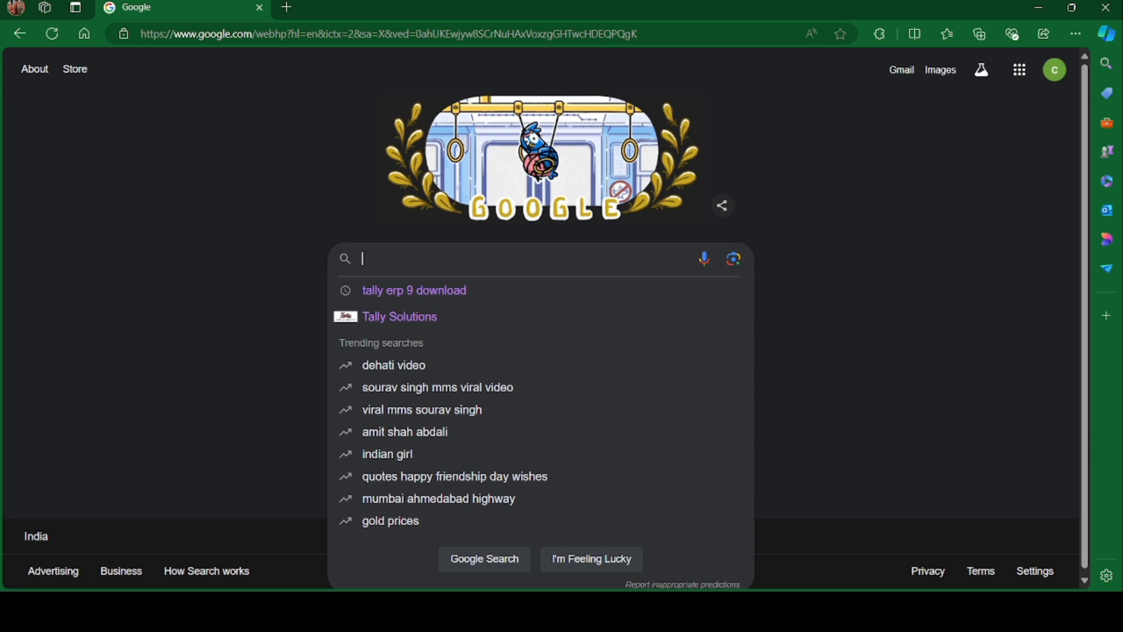
- Search Google for 'tally erp 9' and run the 'tally erp 9 download' suggestion
type("ta")
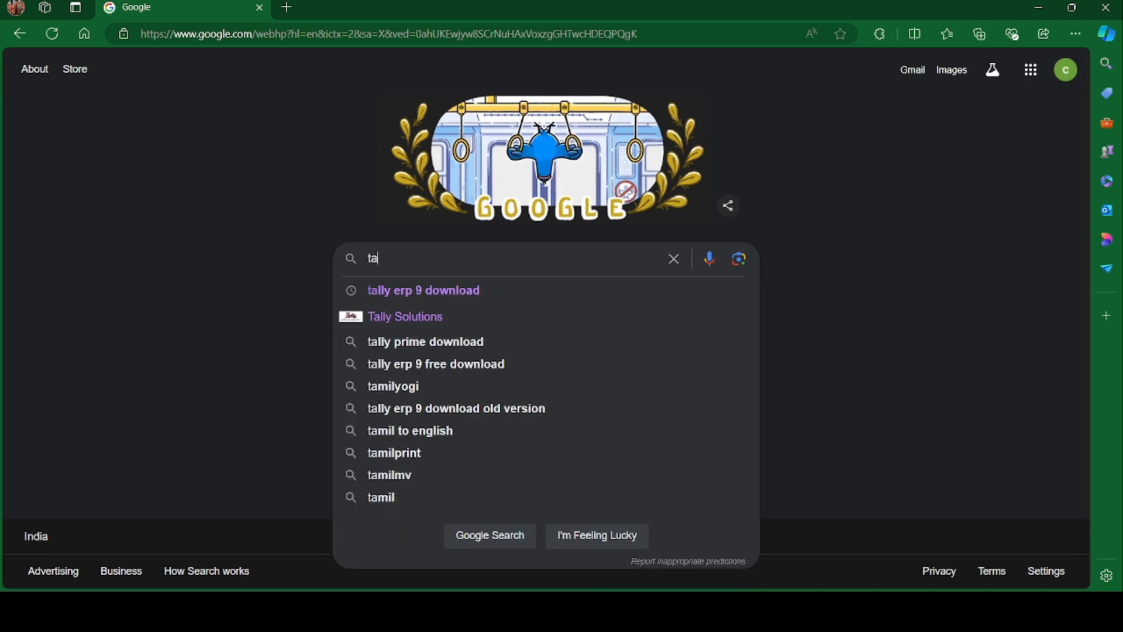
type("lly erep 9")
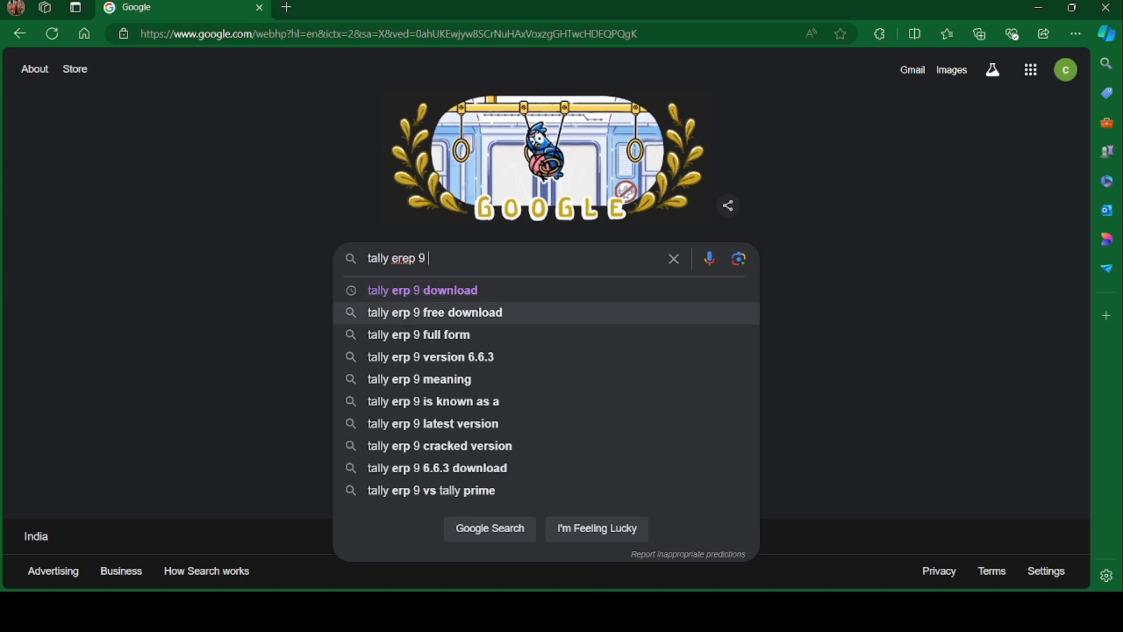
left_click(480, 297)
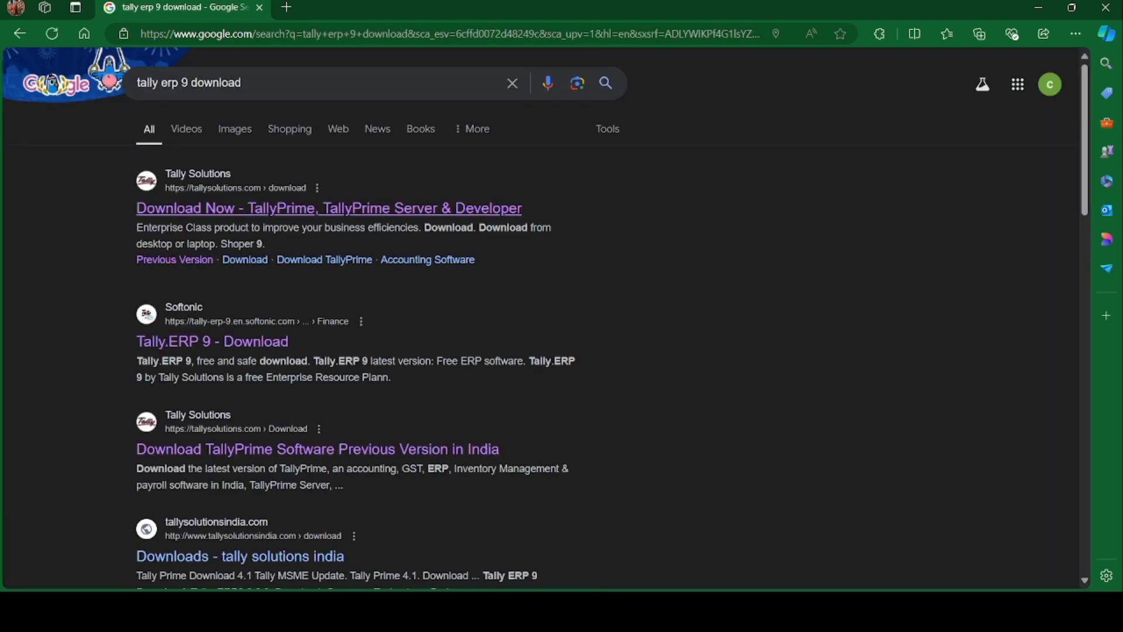
- Open the official Tally Solutions download page and scroll down it
left_click(329, 208)
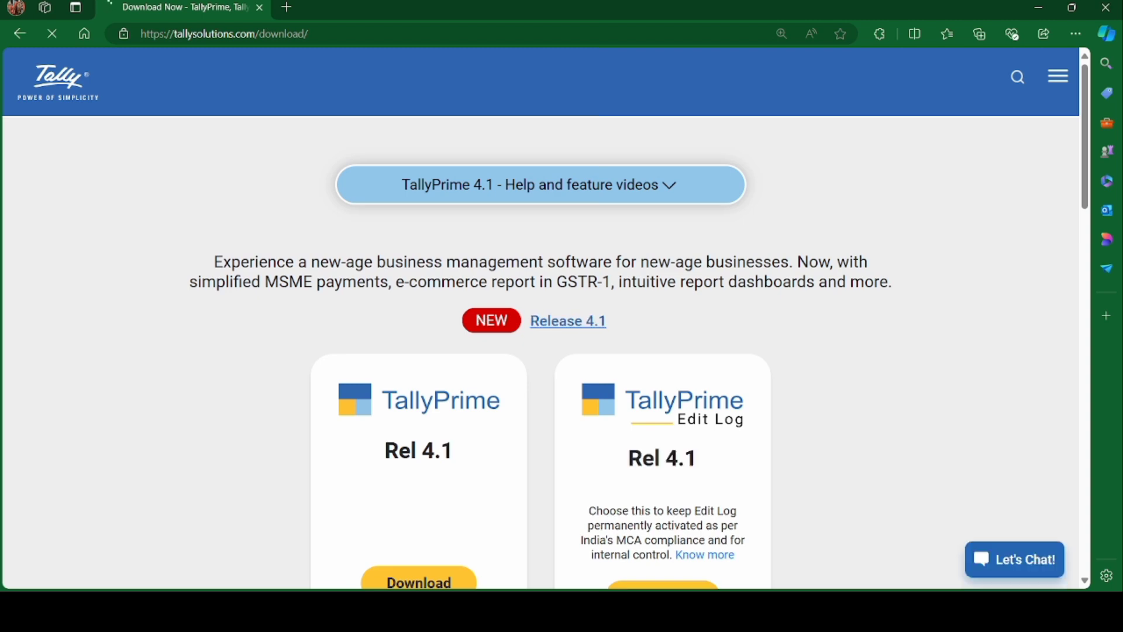
scroll(541, 351, "down", 12)
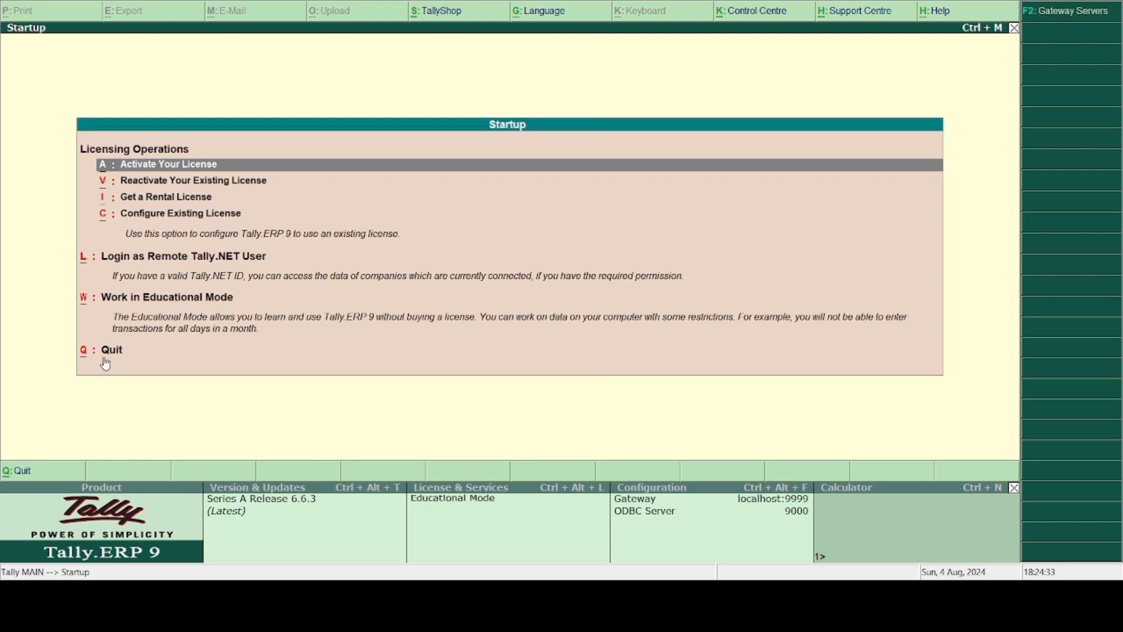
- Choose 'Work in Educational Mode' on the Tally.ERP 9 Startup screen
left_click(146, 301)
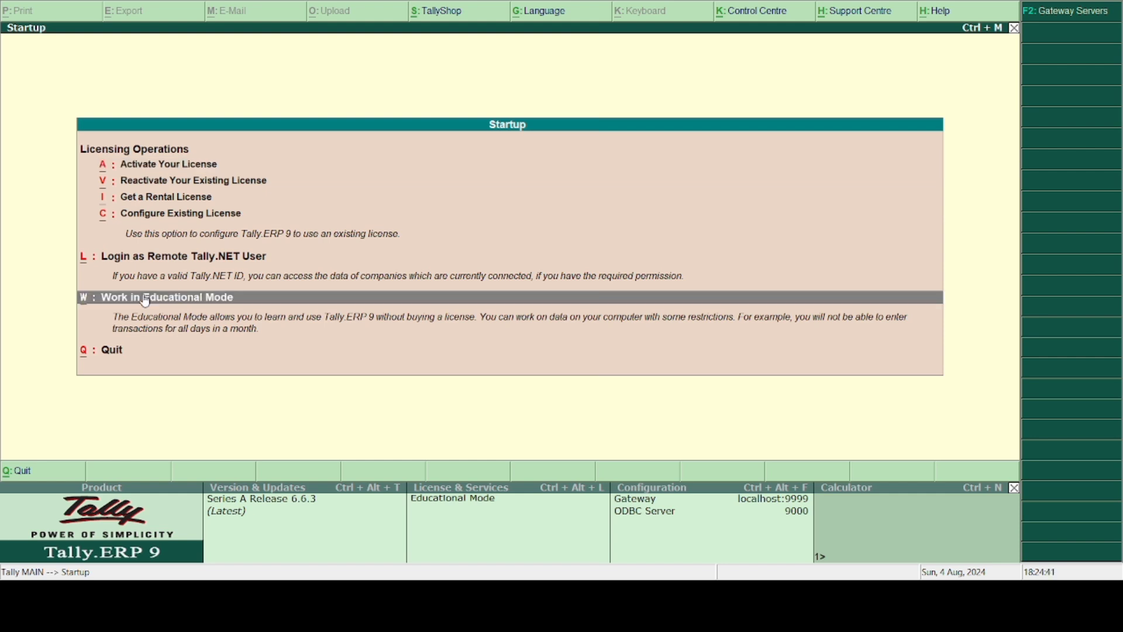
left_click(146, 301)
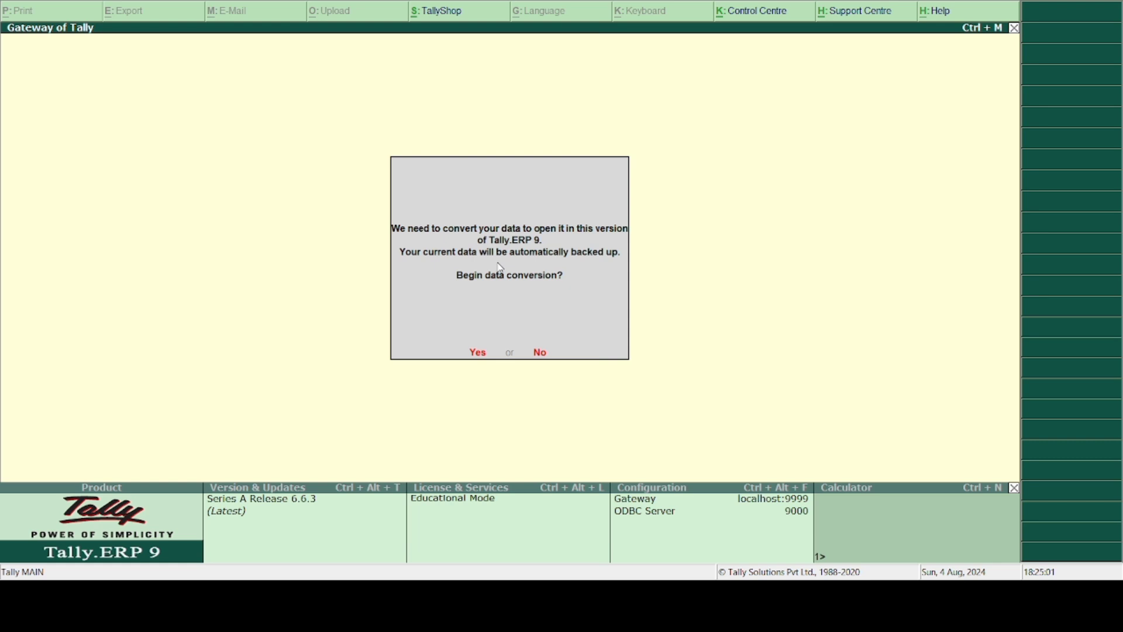
- Approve the data conversion and backup, then quit Tally and confirm with Yes
left_click(475, 355)
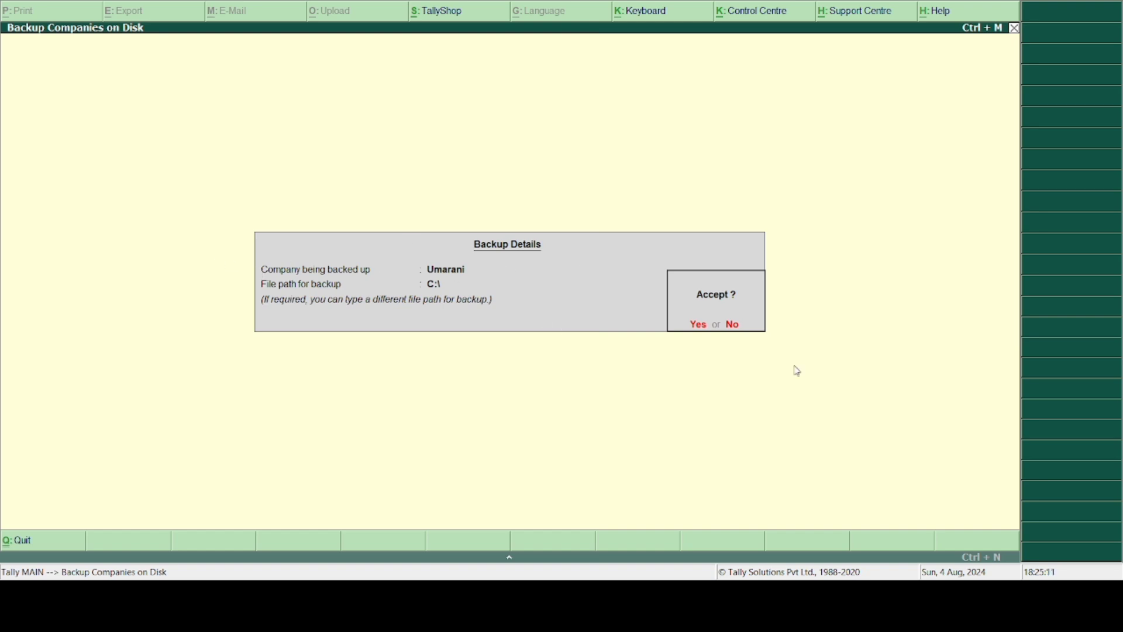
left_click(700, 331)
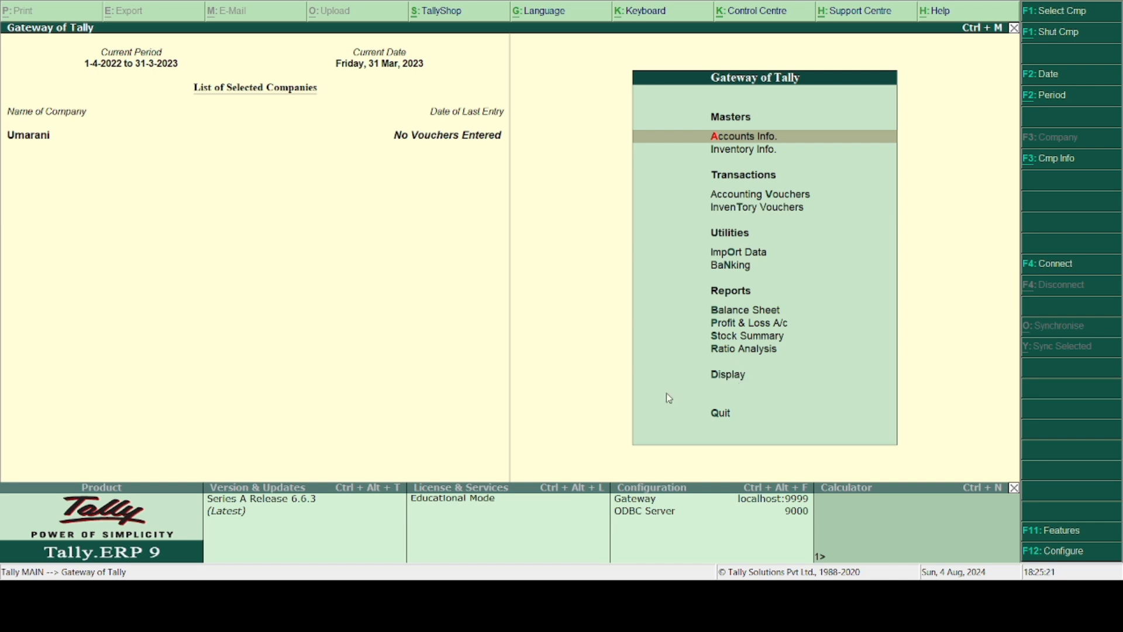
left_click(725, 417)
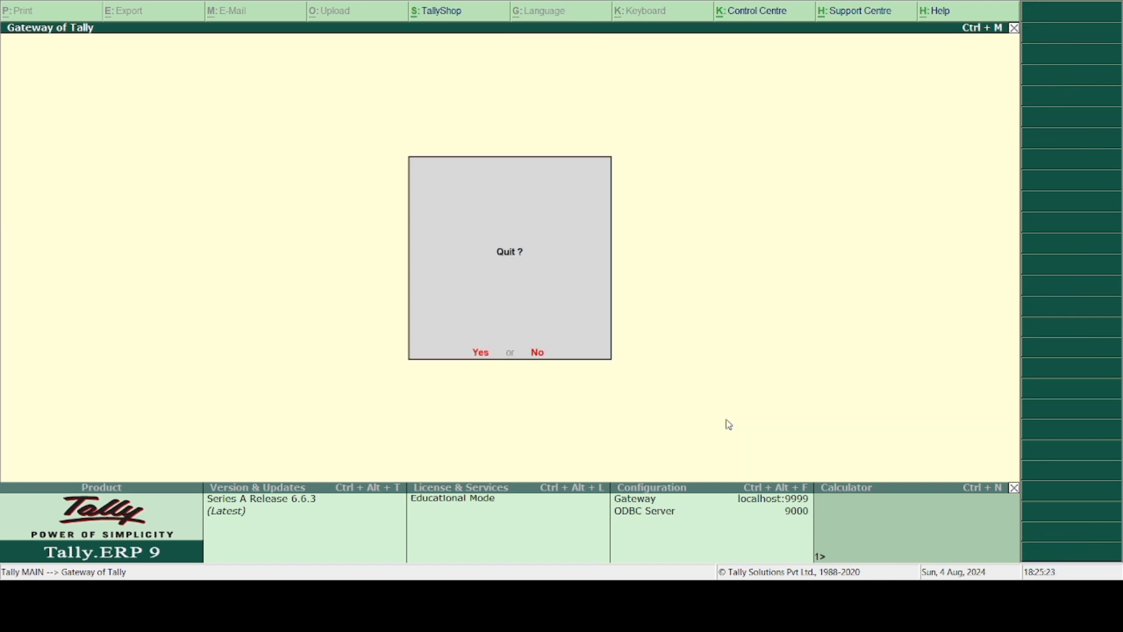
left_click(485, 353)
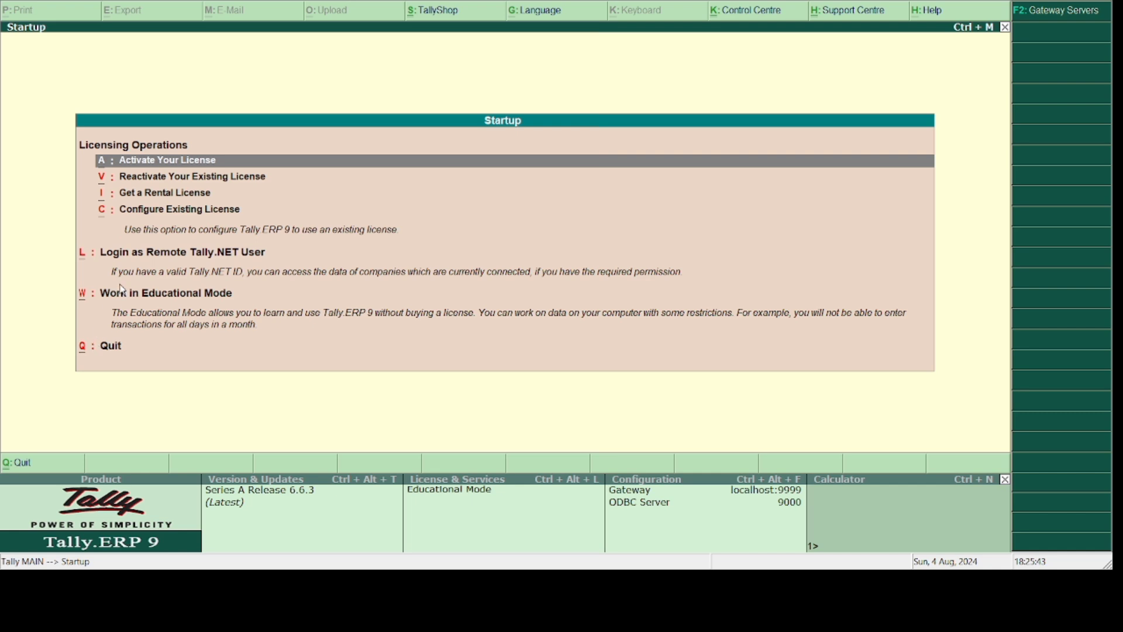
- Re-enter Educational Mode and bring up the F1: Select Cmp company options
left_click(124, 295)
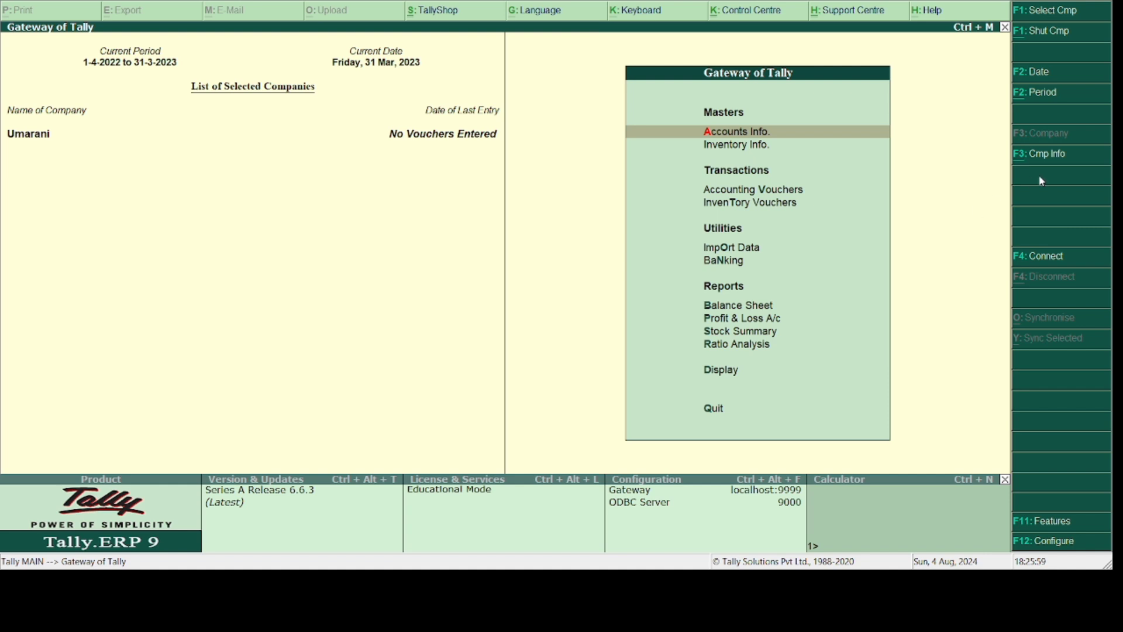
left_click(1049, 11)
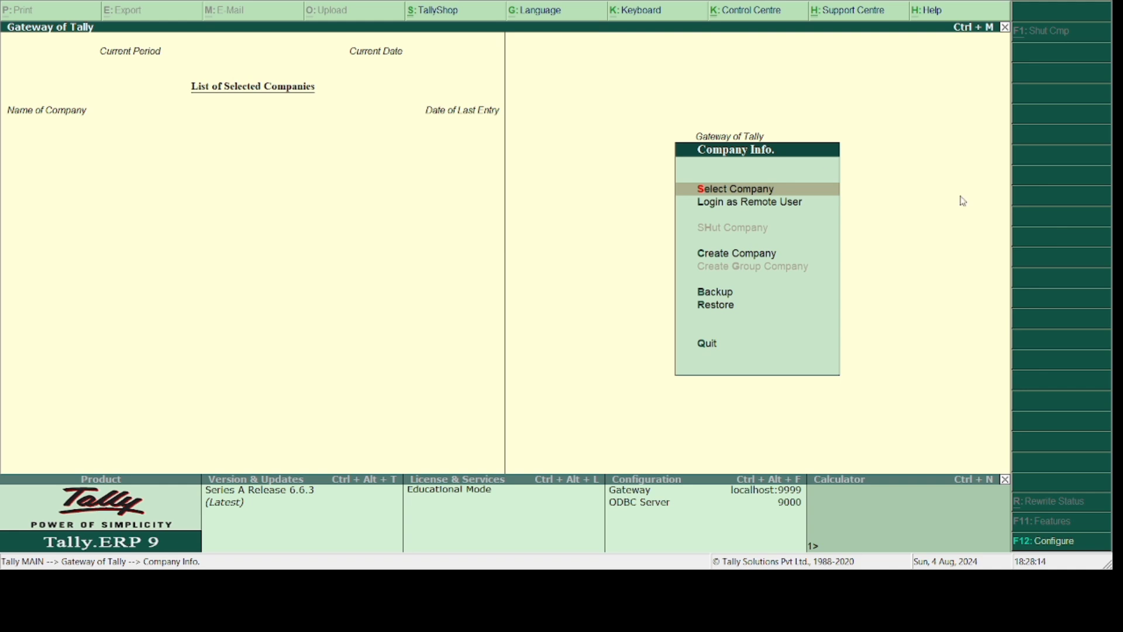
- Create company 'Maha &Co Ltd', keeping the same mailing name, and enter its street address
left_click(734, 252)
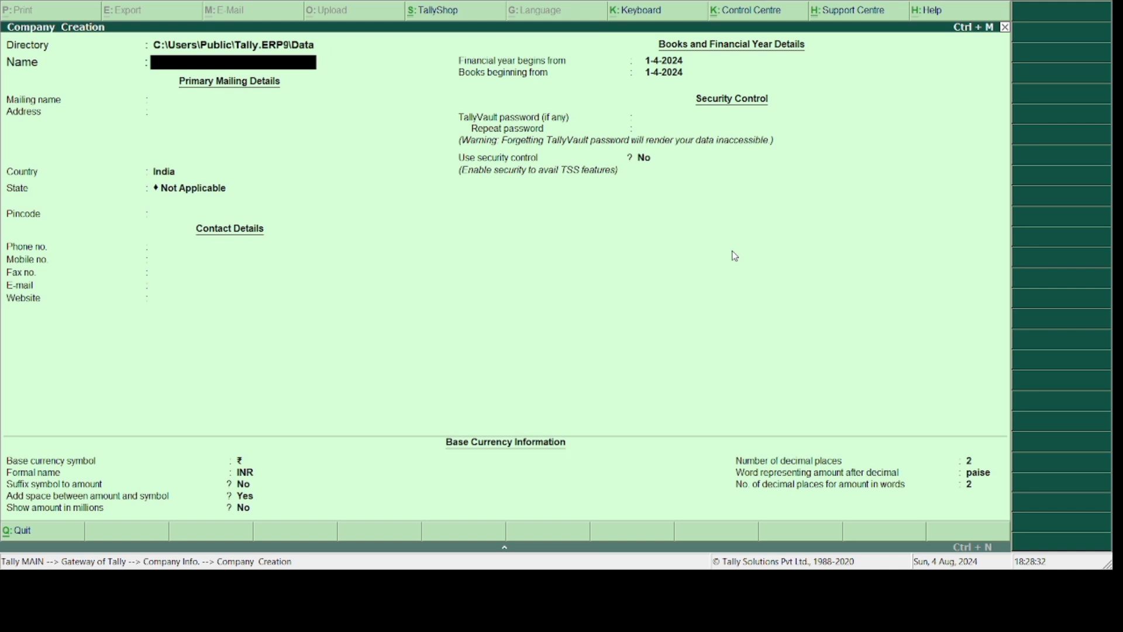
type("Maha &Co Ltd")
key("Return")
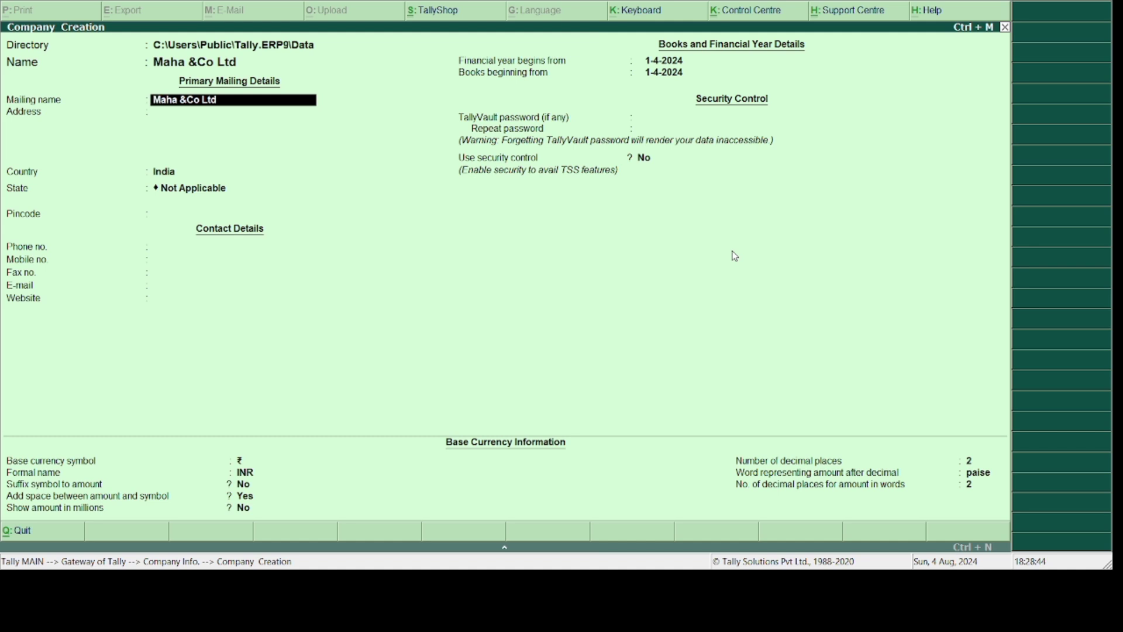
key("Return")
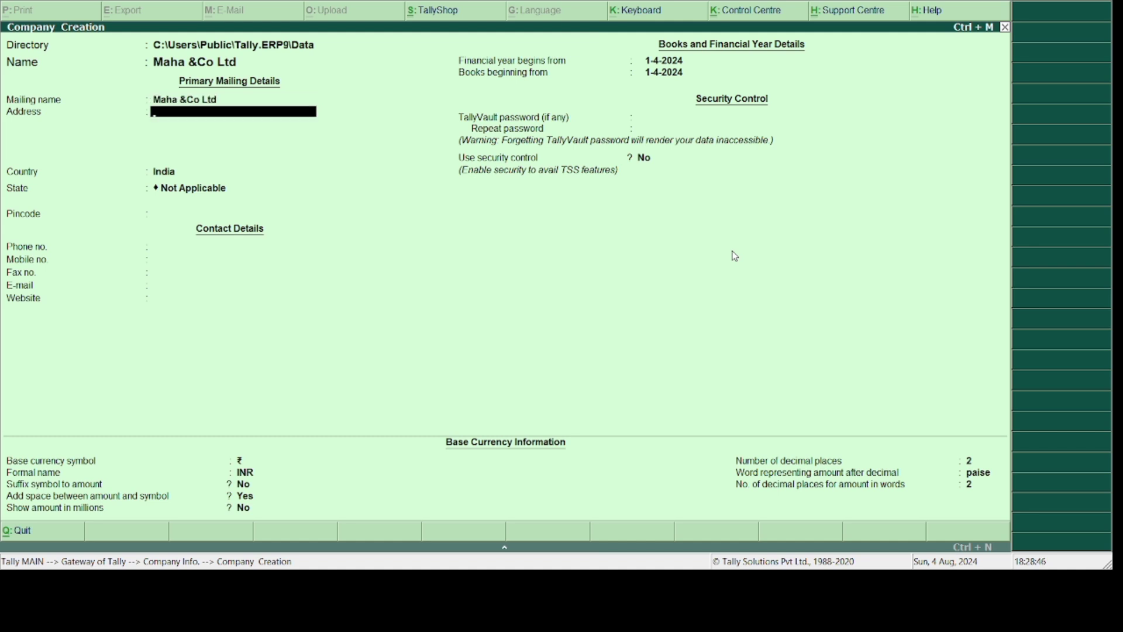
type("123 Ram St, Chenna")
key("Return")
key("Return")
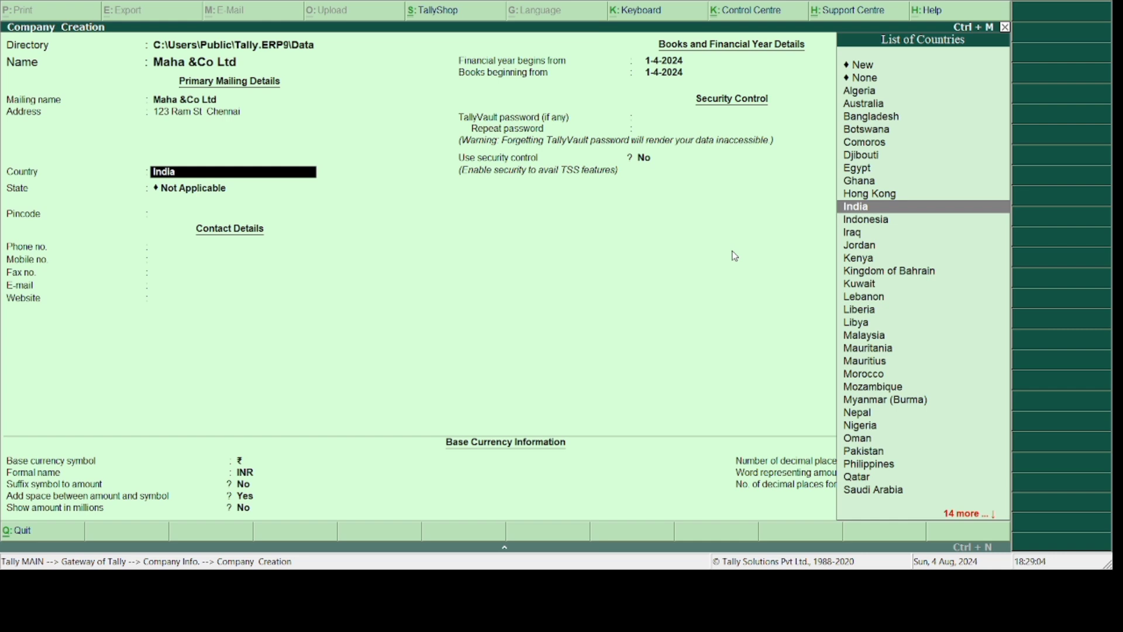
- Browse the List of Countries and confirm India as the company's country
key("Down")
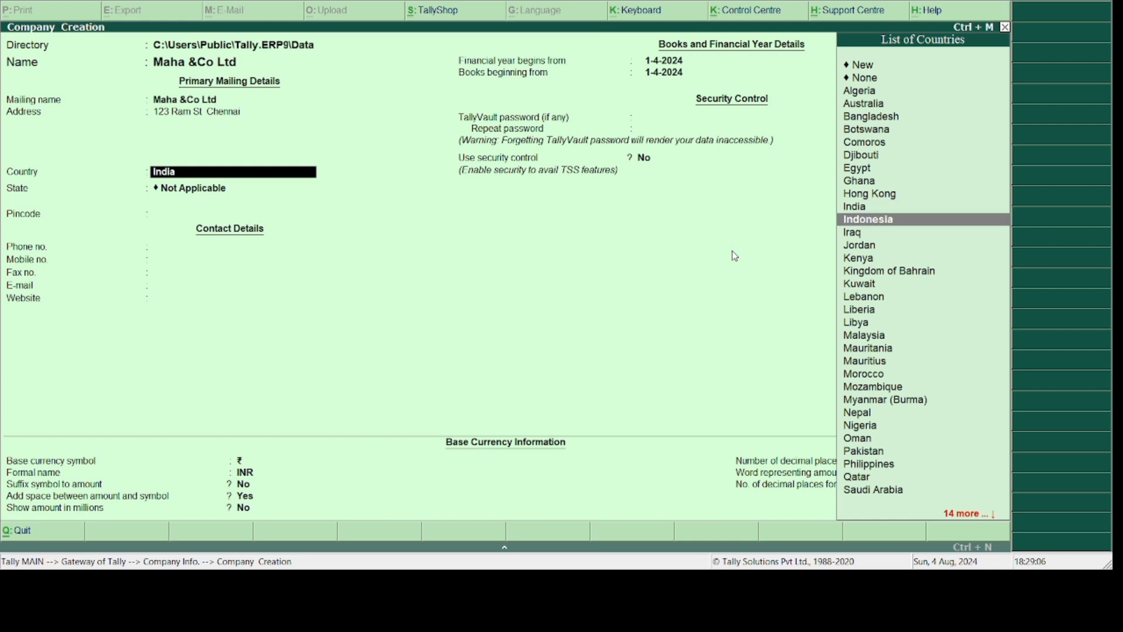
key("Down")
key("Down")
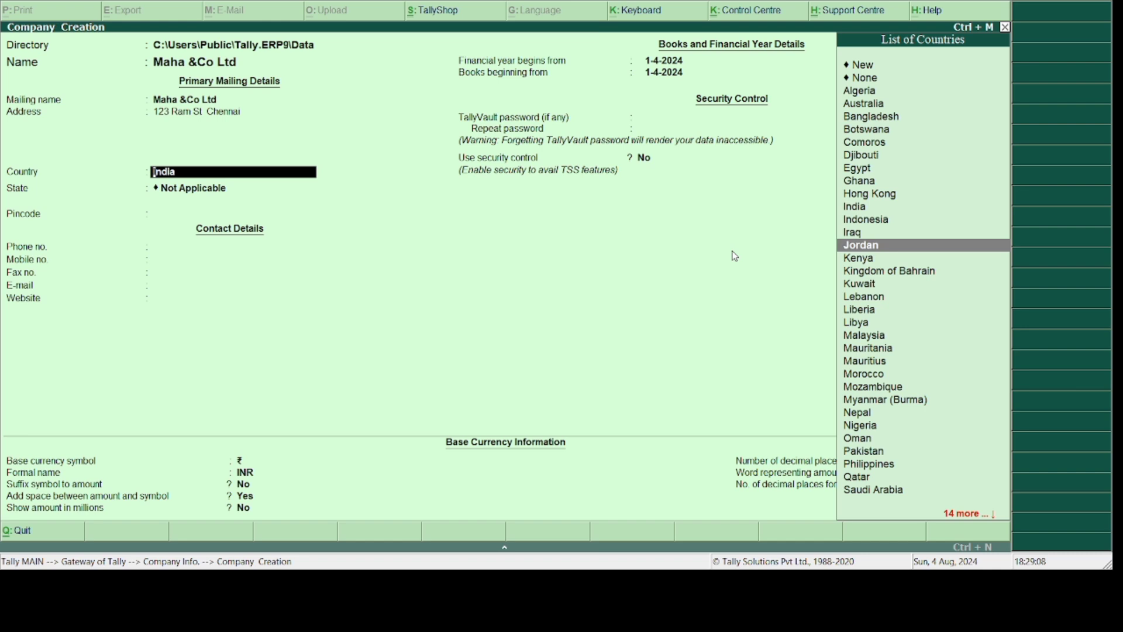
key("Down")
key("Down")
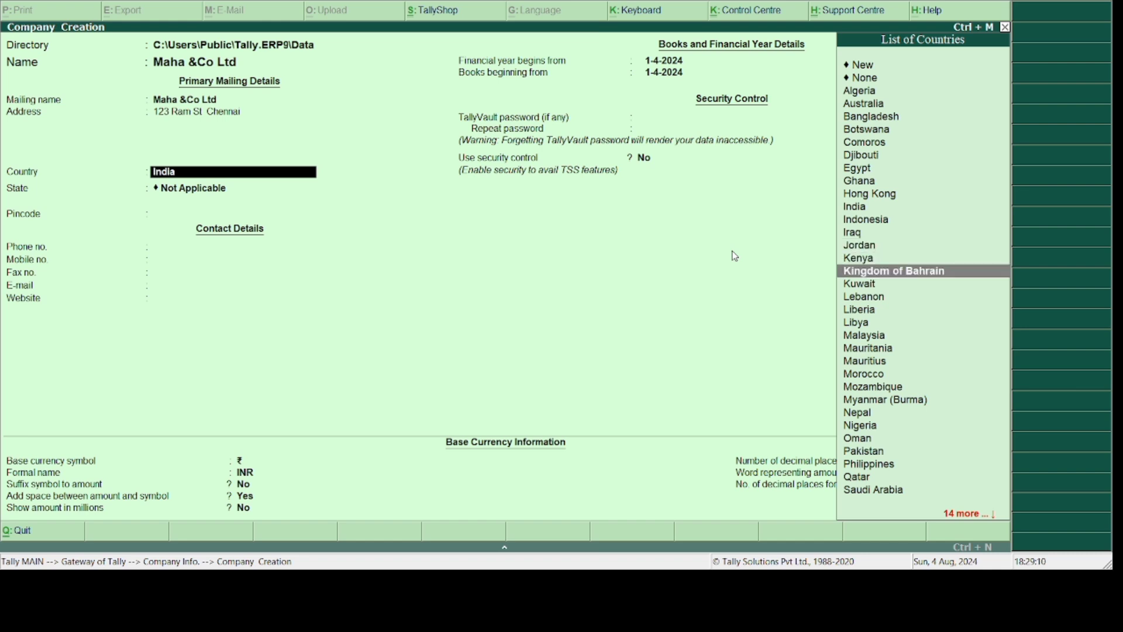
key("Down")
key("Down")
key("Down")
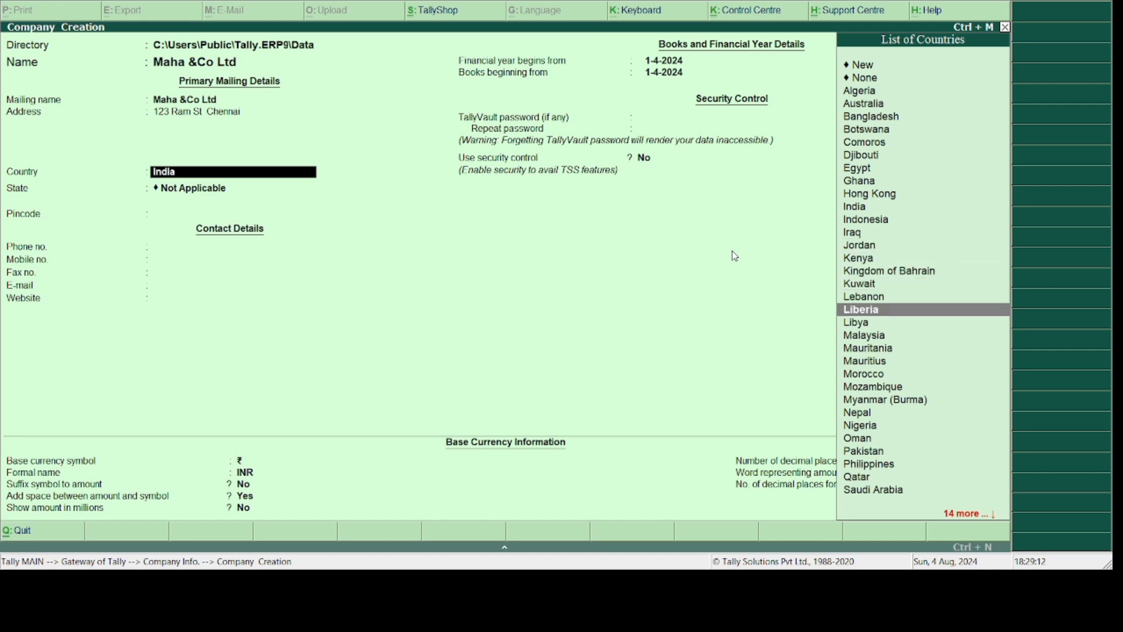
key("Down")
key("Down")
key("Down")
key("Down")
key("Down")
key("Down")
key("Down")
key("Down")
key("Down")
key("Down")
key("Down")
key("Down")
key("Down")
key("Down")
key("Down")
key("Down")
key("Down")
key("Down")
key("Down")
key("Down")
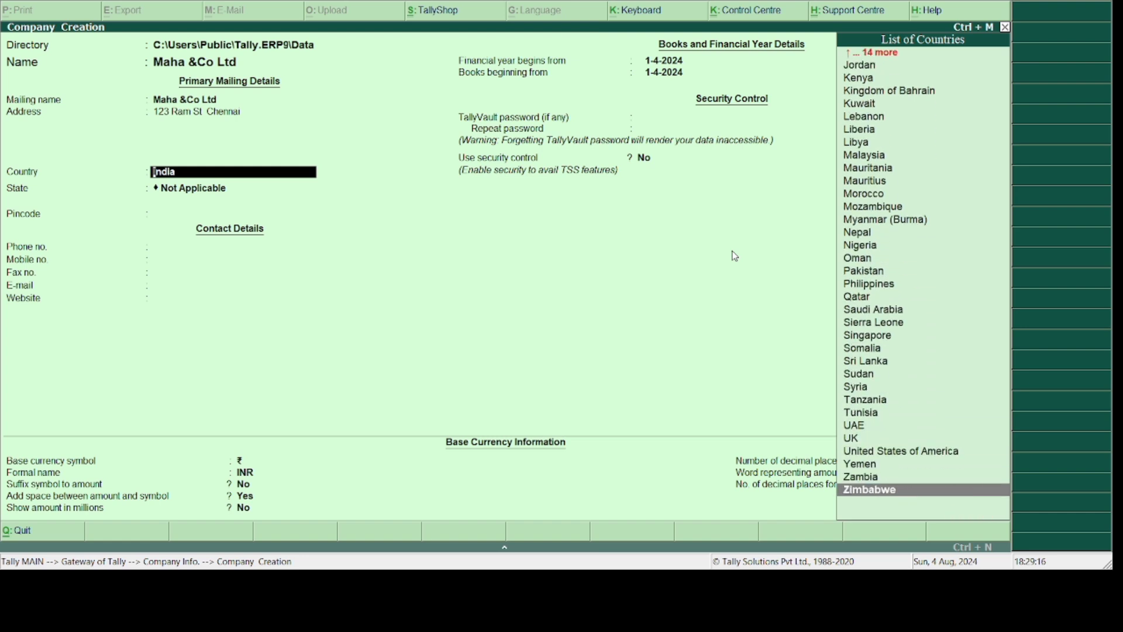
key("Up")
key("Up")
key("Up")
key("Up")
key("Up")
key("Up")
key("Up")
key("Up")
key("Up")
key("Up")
key("Up")
key("Up")
key("Up")
key("Up")
key("Up")
key("Up")
key("Up")
key("Up")
key("Up")
key("Up")
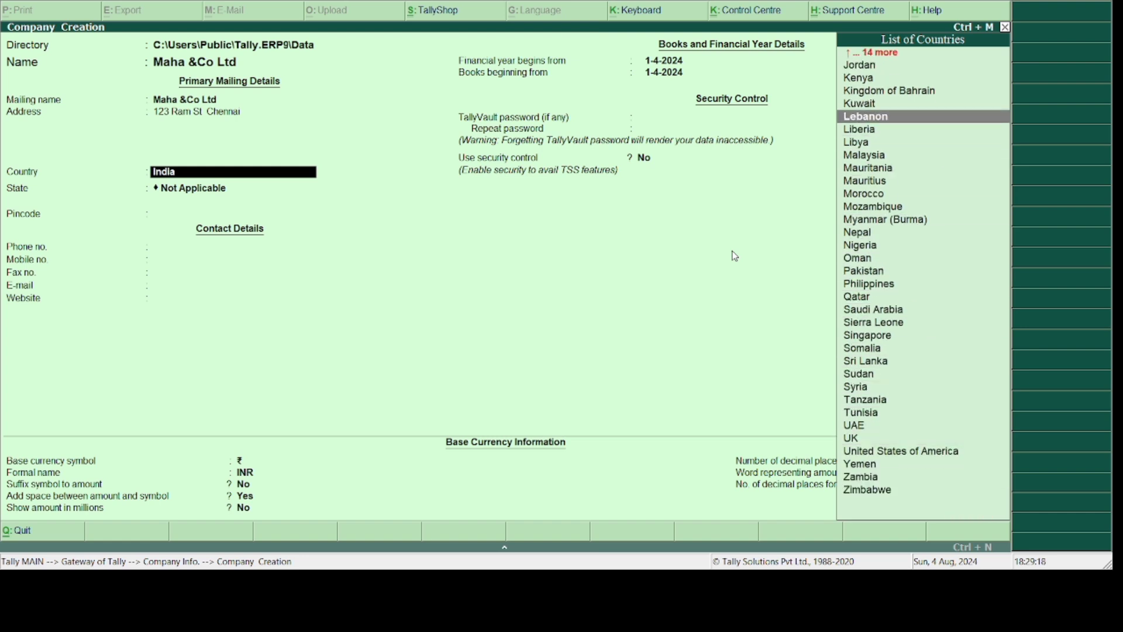
key("Up")
key("Up")
key("Down")
key("Down")
key("Down")
key("Down")
key("Down")
key("Down")
key("Down")
key("Down")
key("Down")
key("Down")
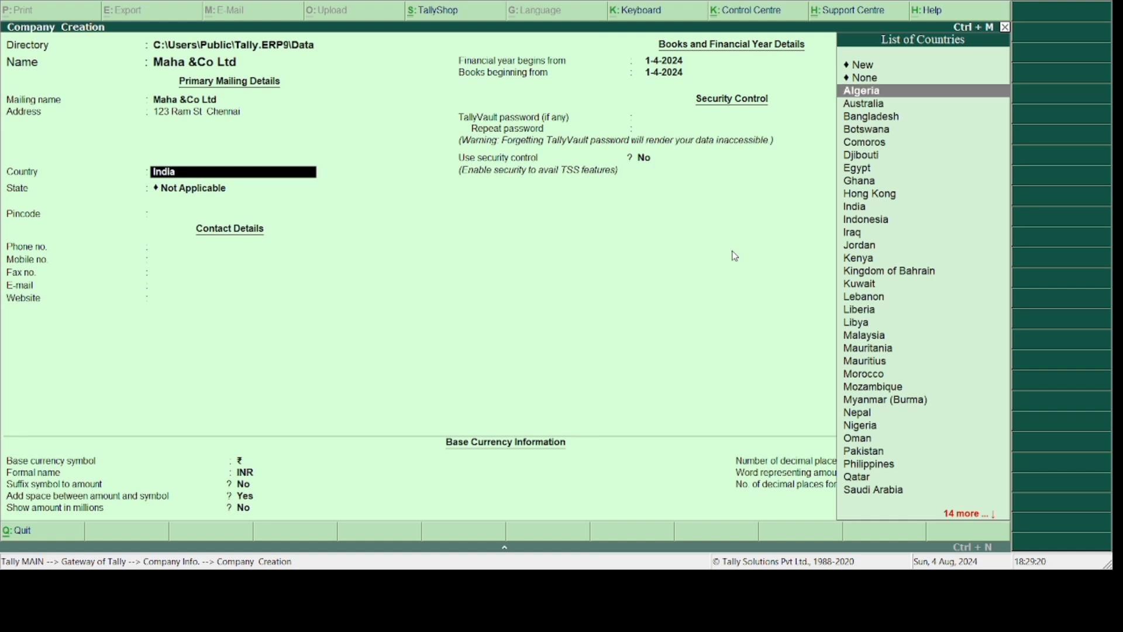
key("Down")
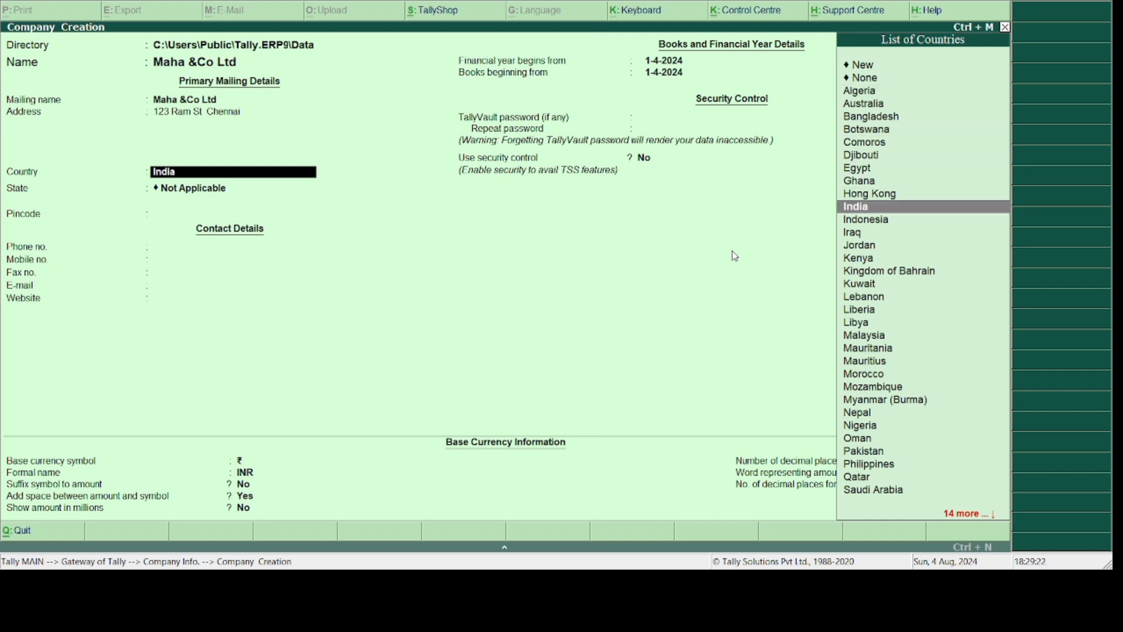
key("Return")
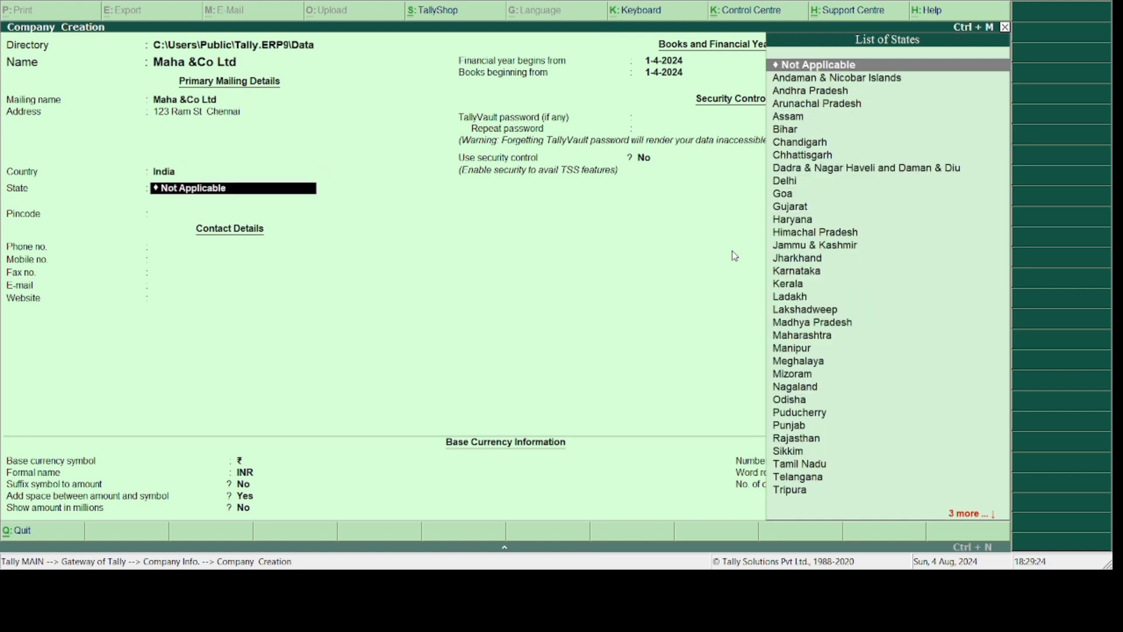
- Scroll through the List of States and select Telangana
key("Down")
key("Down")
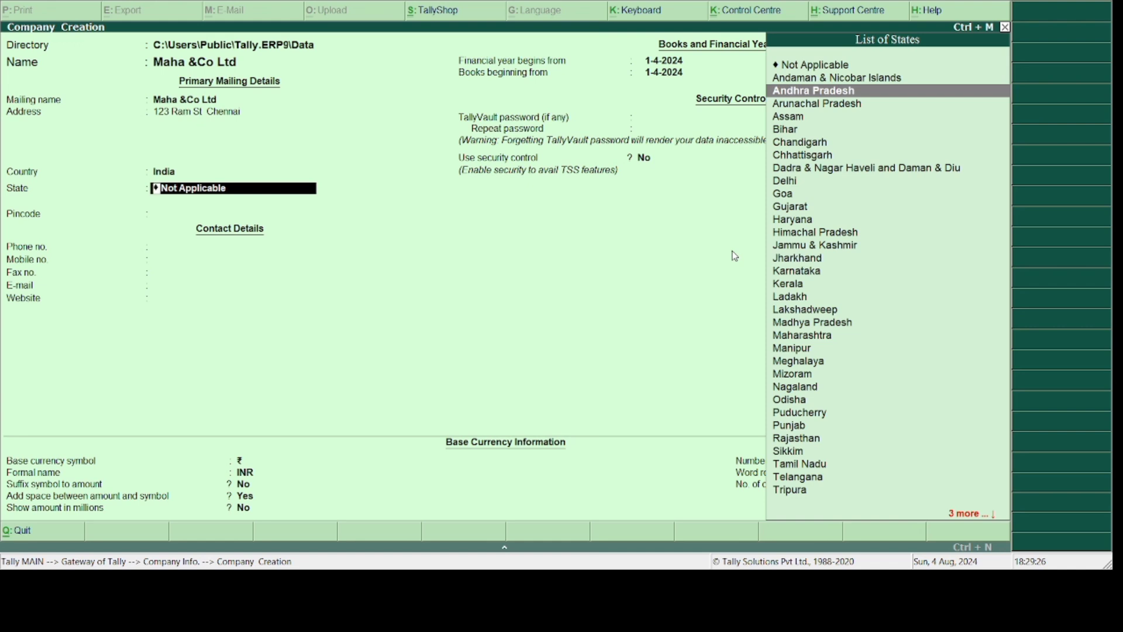
key("Down")
key("Down")
key("Down")
key("Down")
key("Down")
key("Down")
key("Down")
key("Down")
key("Down")
key("Down")
key("Down")
key("Down")
key("Down")
key("Down")
key("Down")
key("Down")
key("Down")
key("Down")
key("Down")
key("Down")
key("Up")
key("Up")
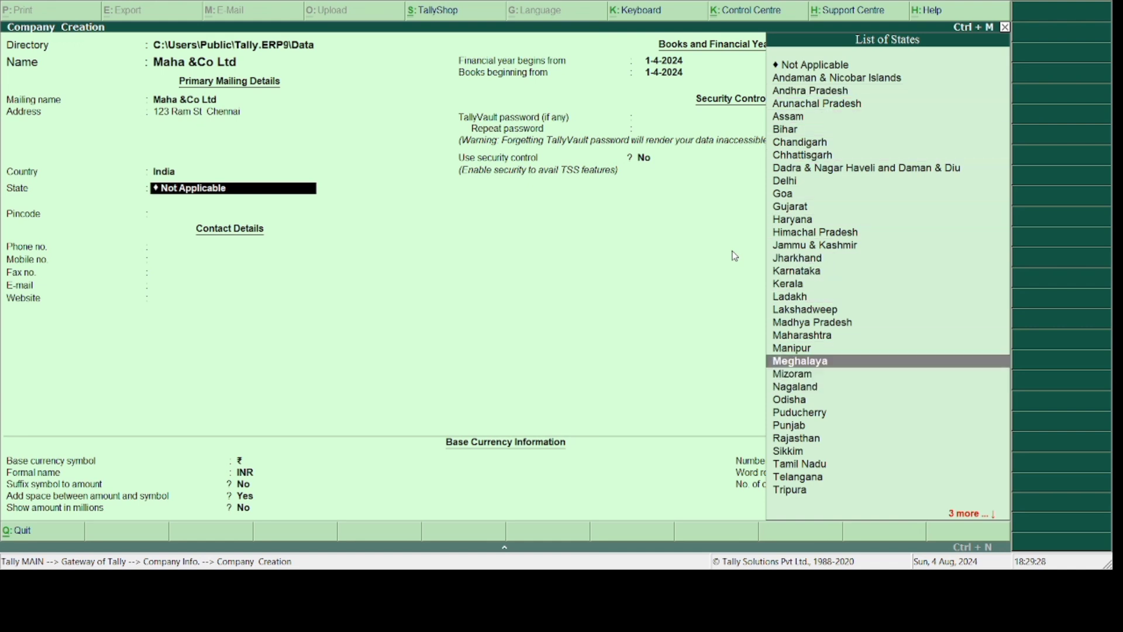
key("Down")
key("Down")
key("Down")
key("Down")
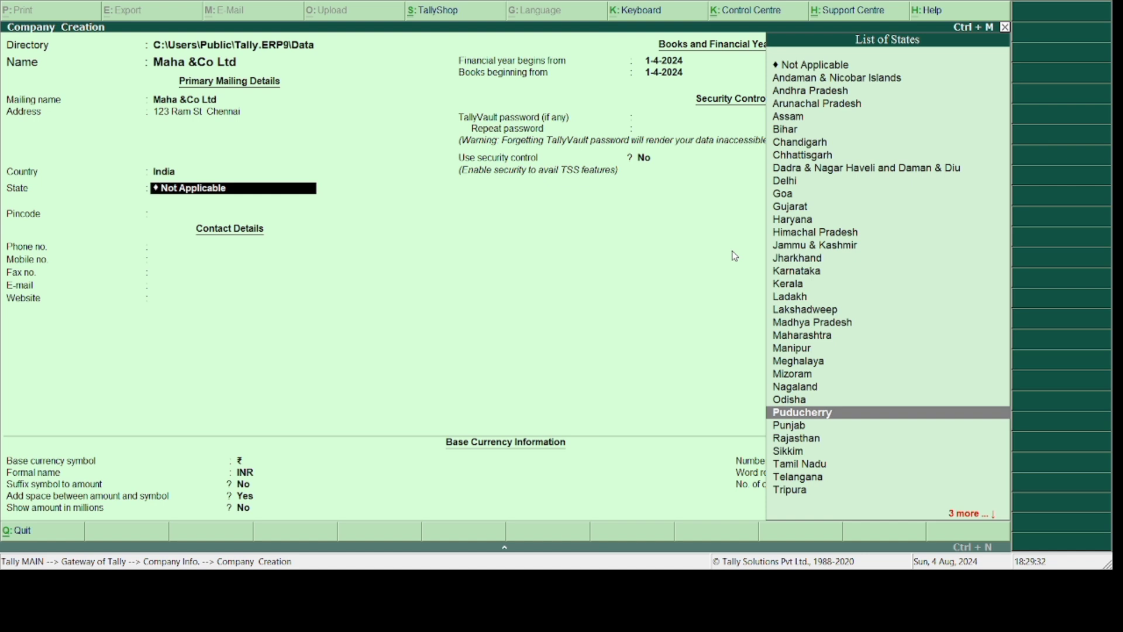
key("Down")
key("Down")
key("Down")
key("Down")
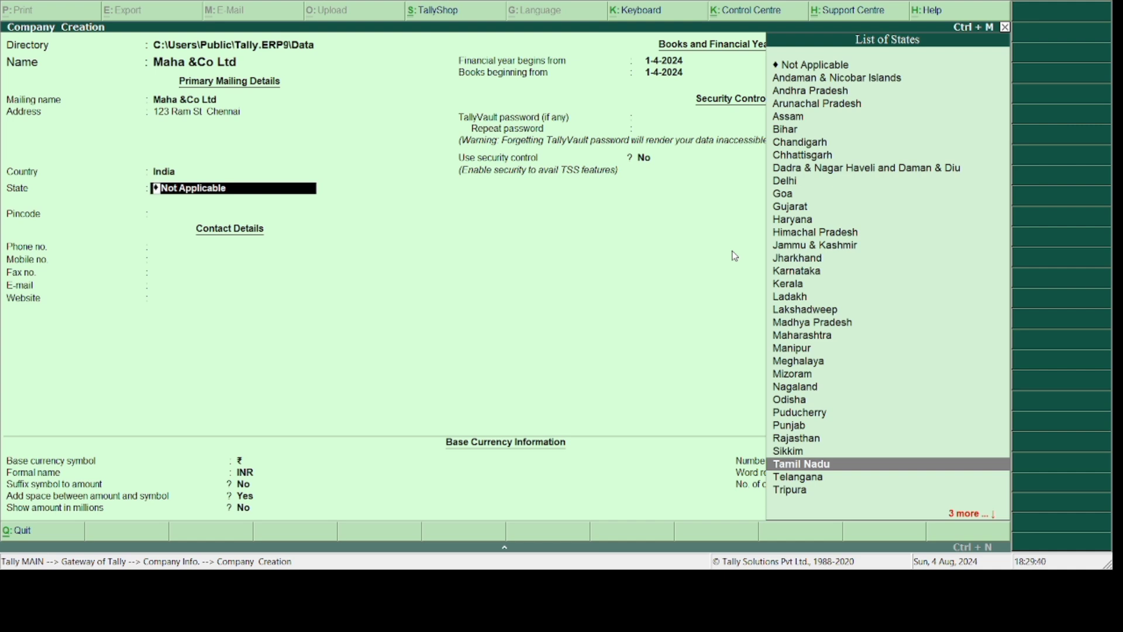
key("Up")
key("Up")
key("Up")
key("Up")
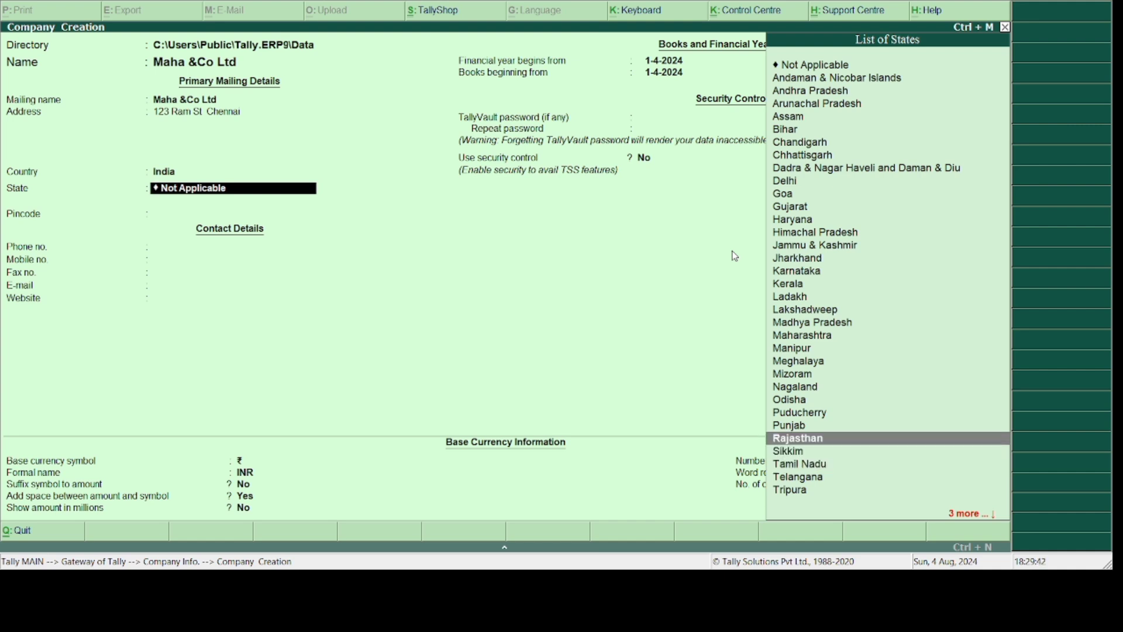
key("Up")
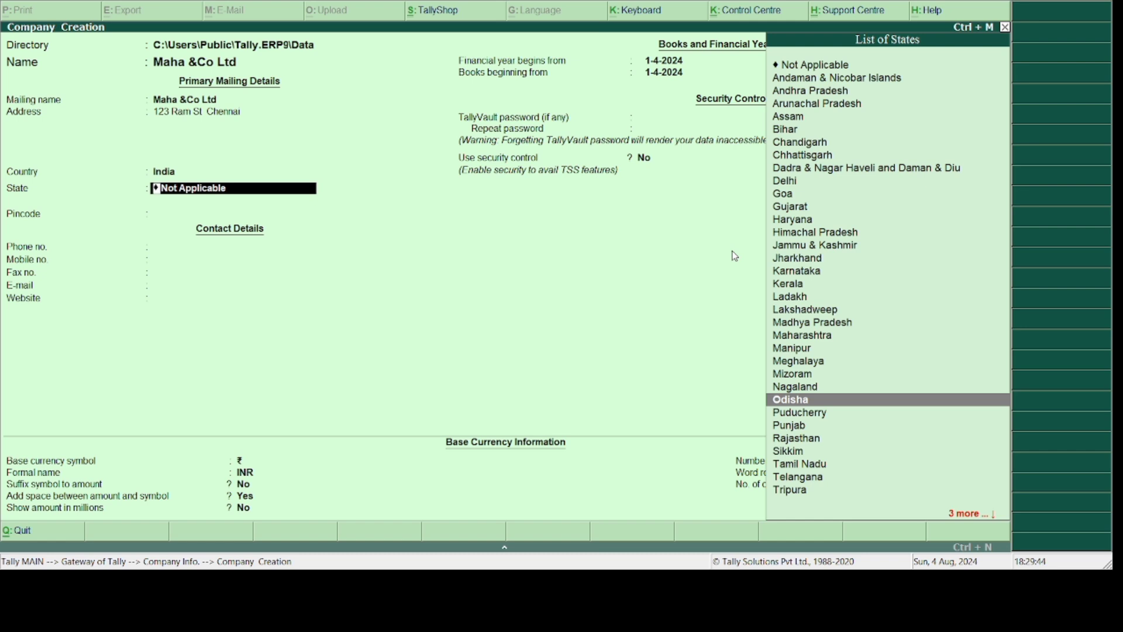
key("Up")
key("Up")
key("Up")
key("Up")
key("Up")
key("Up")
key("Up")
key("Up")
key("Up")
key("Up")
key("Up")
key("Up")
key("Up")
key("Down")
key("Down")
key("Down")
key("Down")
key("Down")
key("Down")
key("Down")
key("Down")
key("Down")
key("Down")
key("Down")
key("Down")
key("Down")
key("Down")
key("Down")
key("Down")
key("Down")
key("Down")
key("Down")
key("Down")
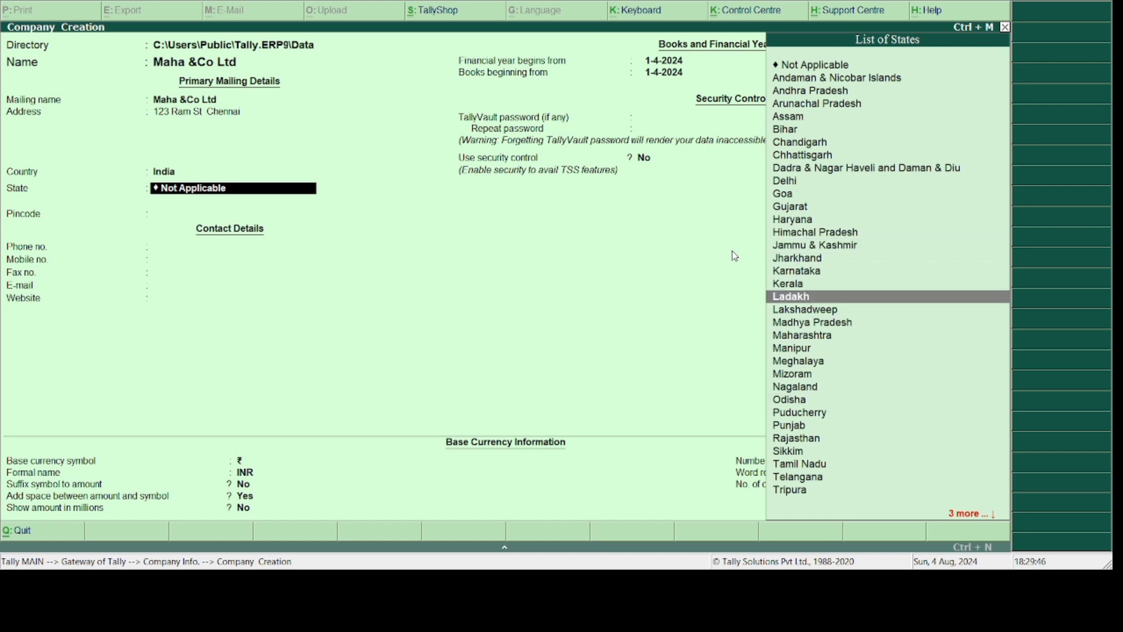
key("Up")
key("Up")
key("Up")
key("Up")
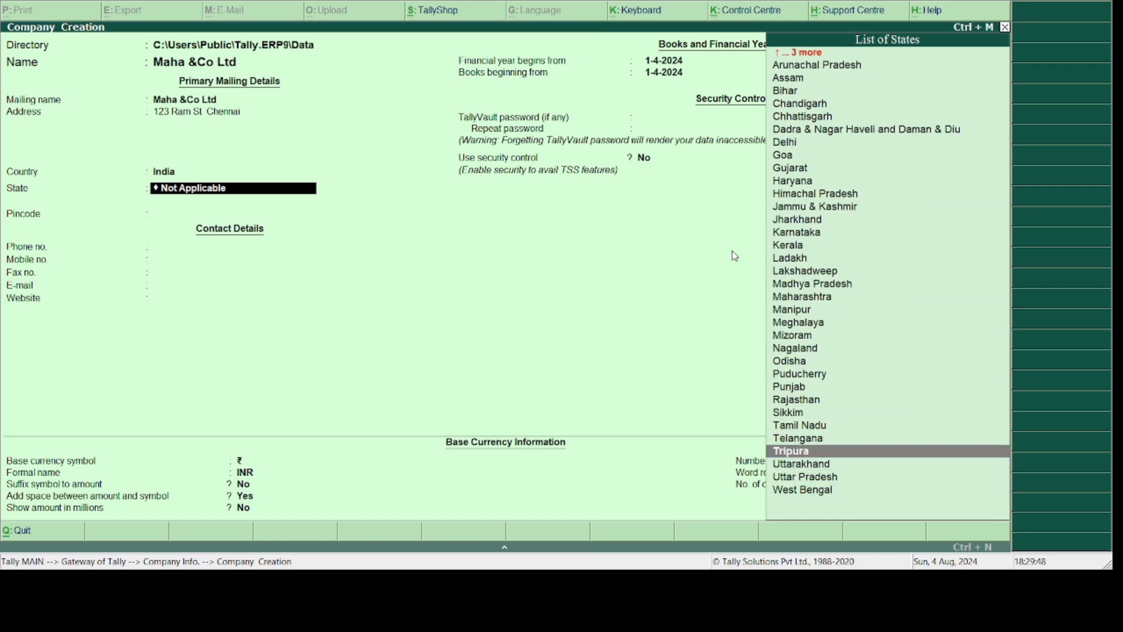
key("Return")
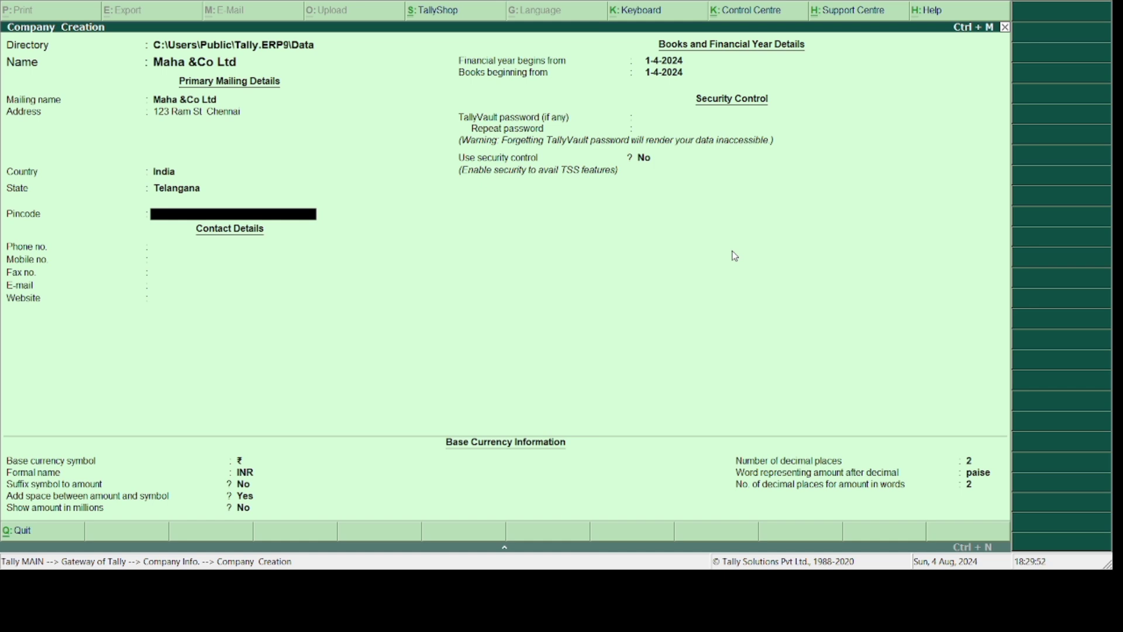
- Enter the company's pincode, correcting the mistyped digits
type("60007")
type("90")
key("BackSpace")
key("BackSpace")
key("BackSpace")
type("098")
key("Return")
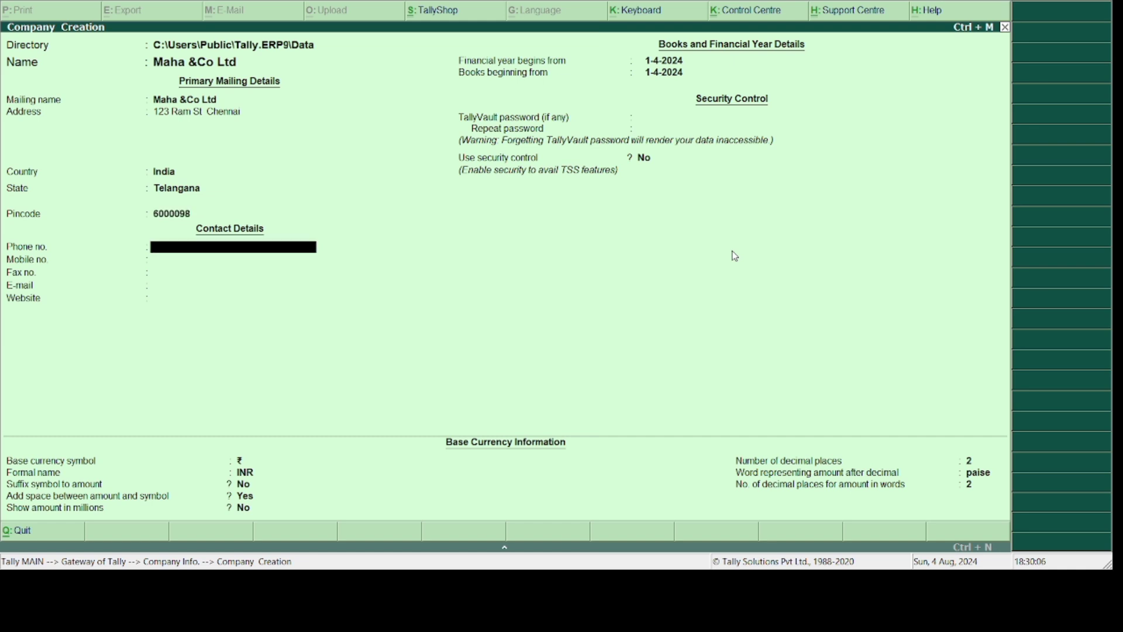
- Fill in the company's phone number and mobile number, trimming the extra mobile digits
key("Return")
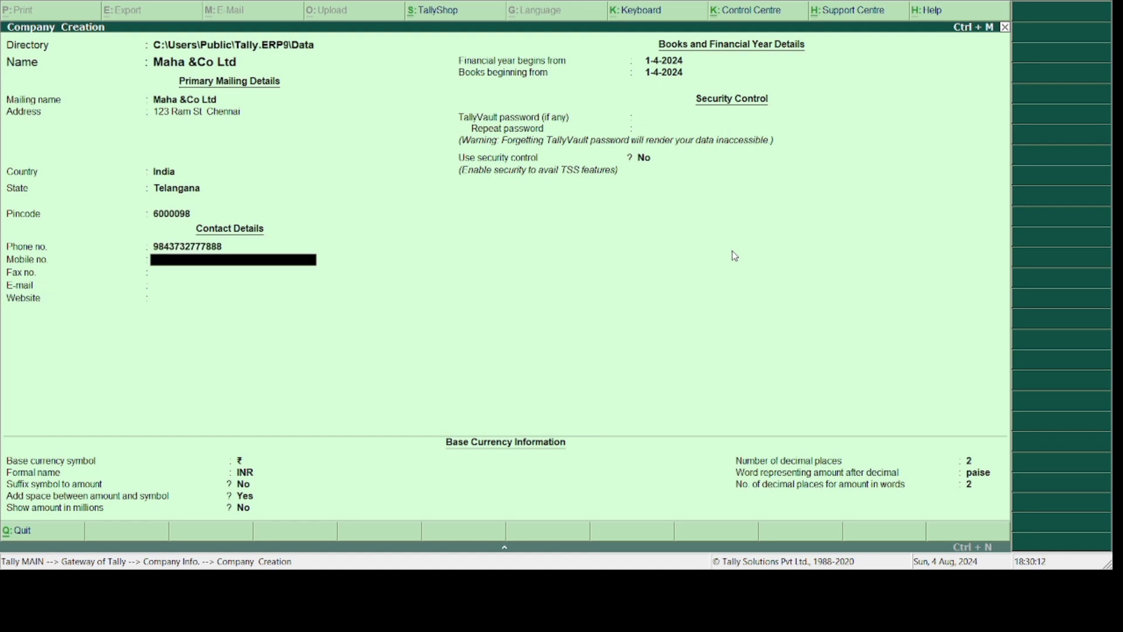
key("Return")
key("Return")
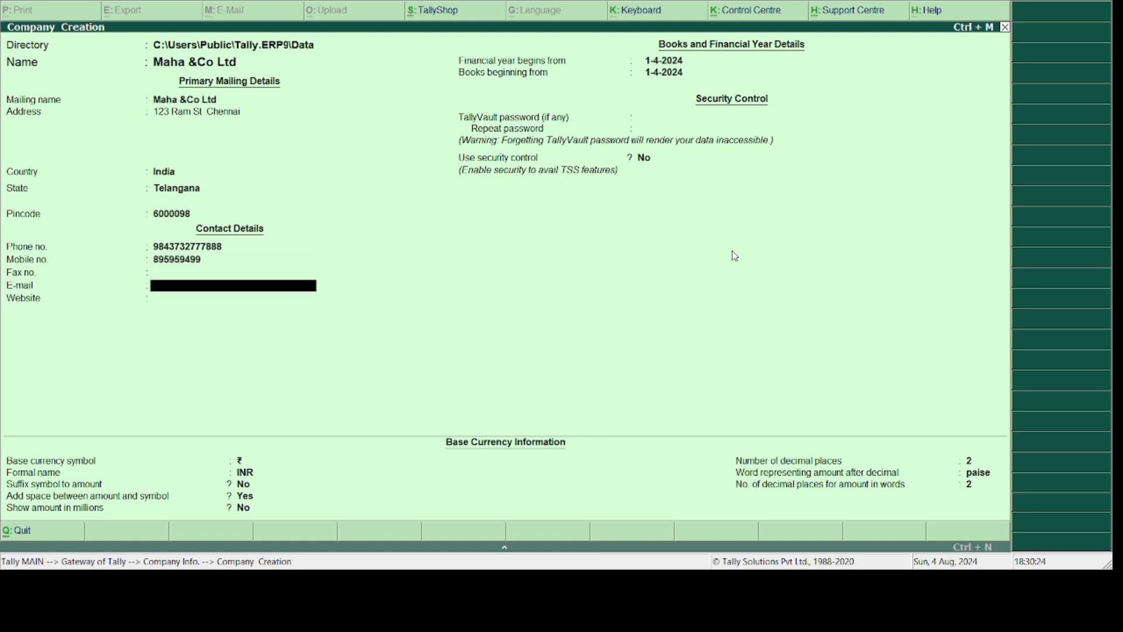
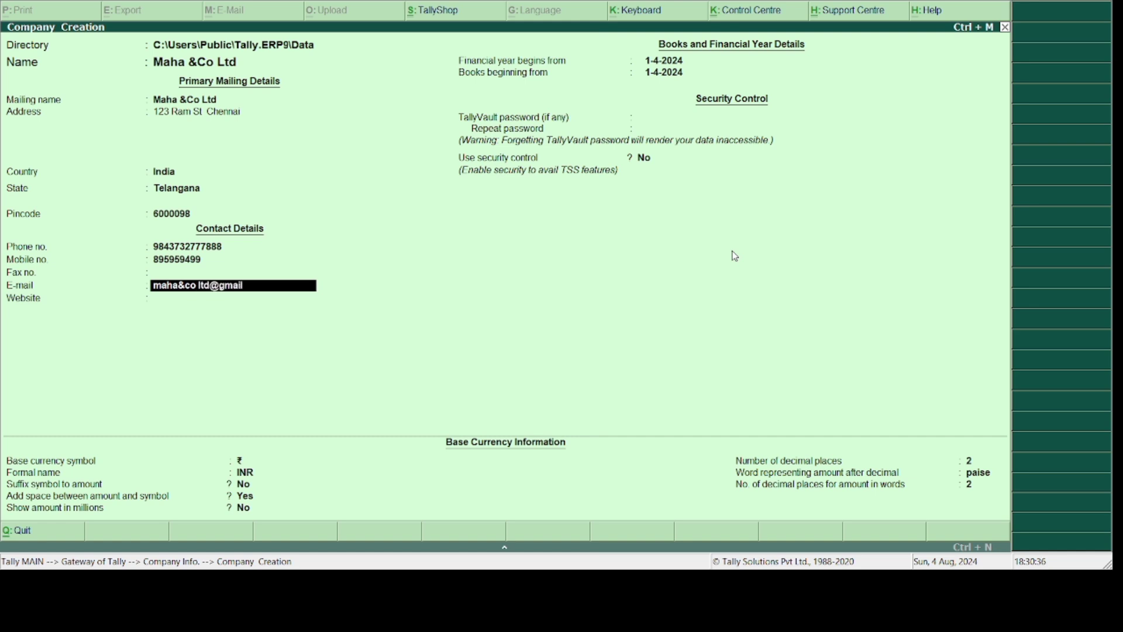
- Enter the company's e-mail address, leaving fax and website blank, up to Financial year
key("Return")
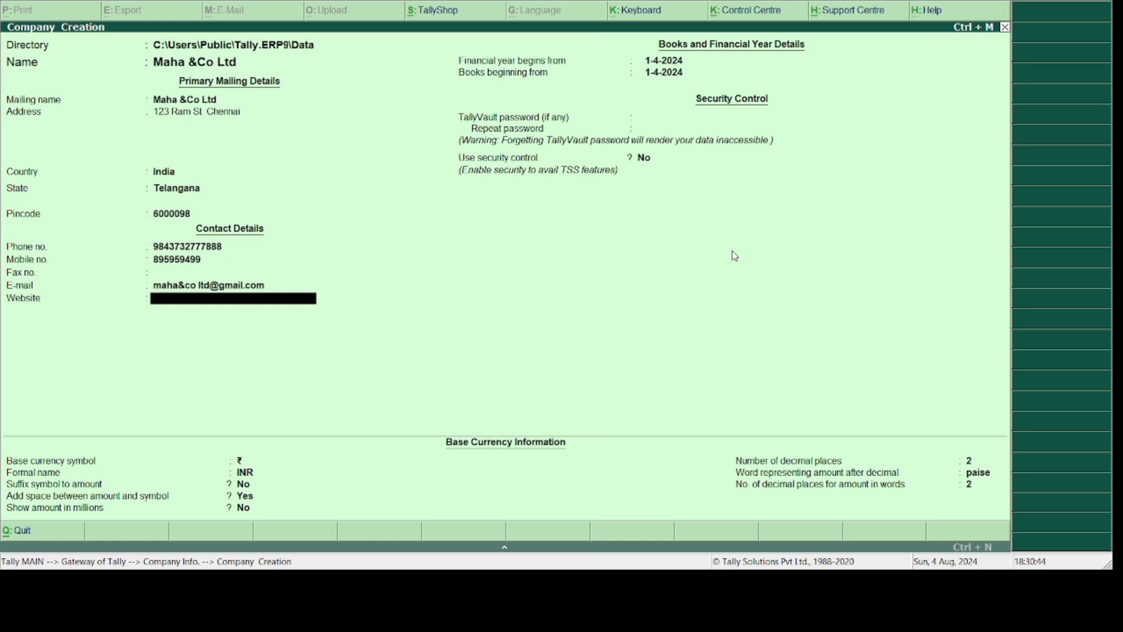
type("ww")
key("BackSpace")
key("BackSpace")
key("BackSpace")
key("BackSpace")
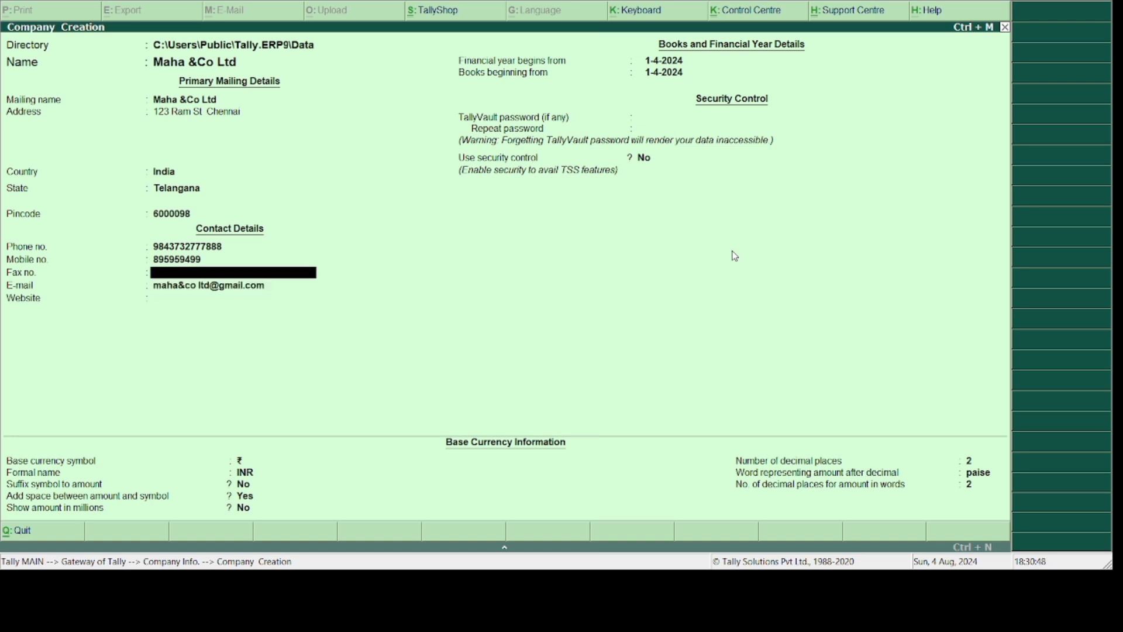
key("Return")
key("Return")
key("Return")
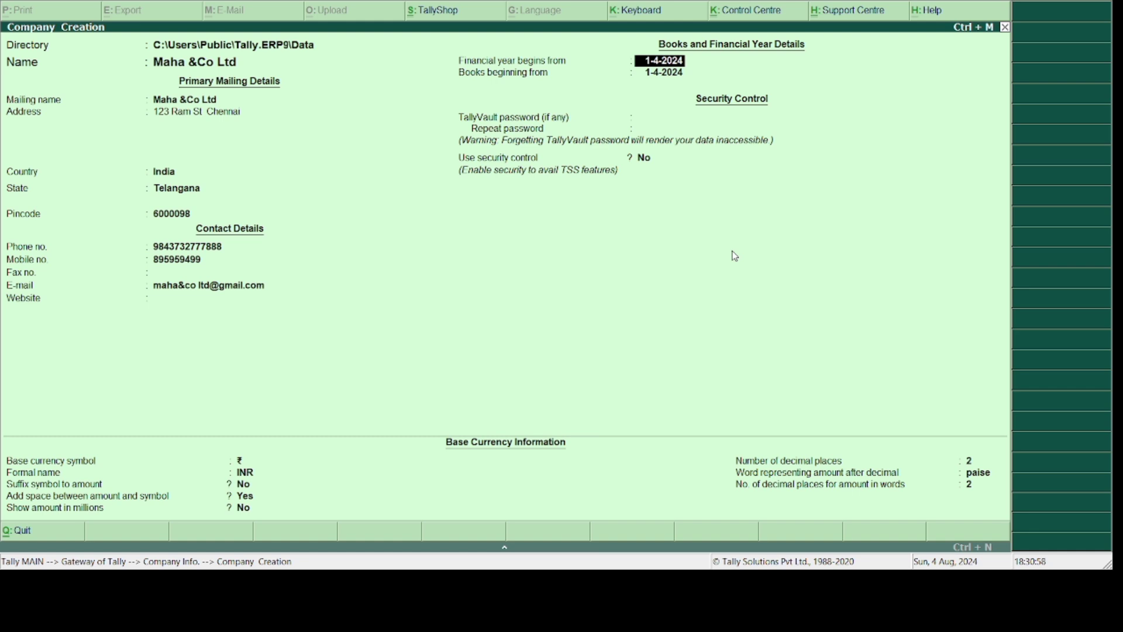
key("Return")
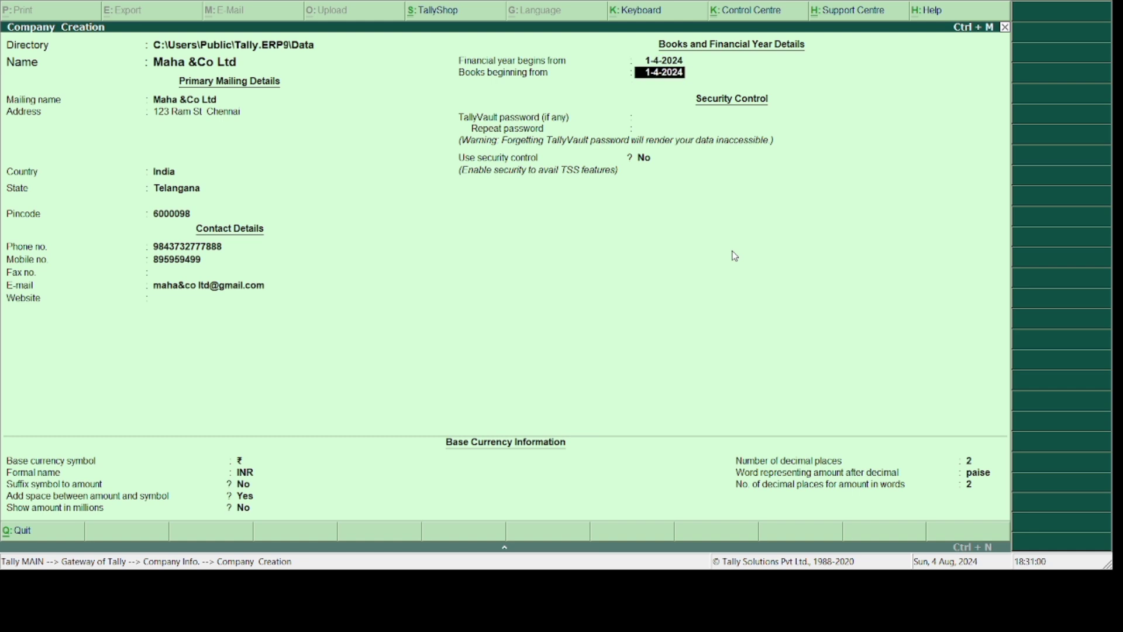
key("Return")
key("Return")
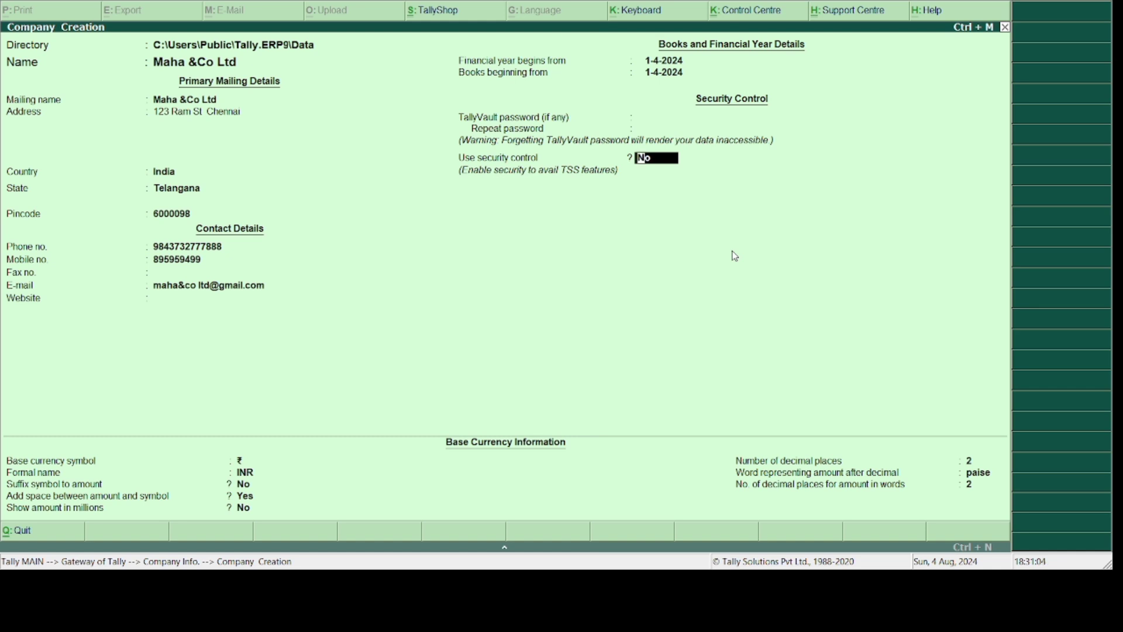
key("Up")
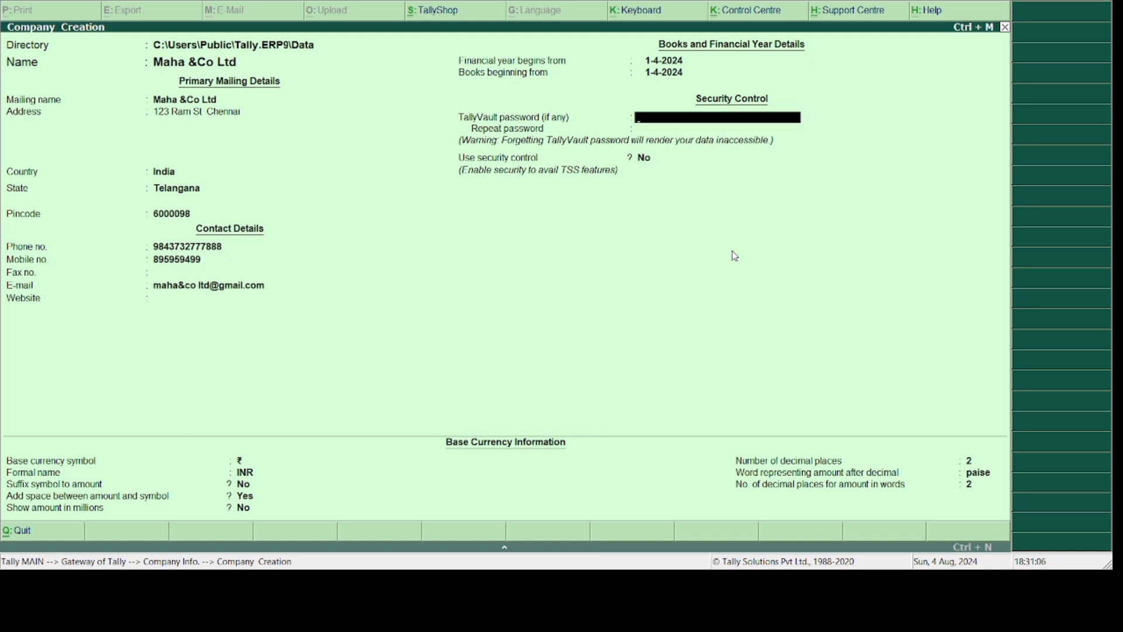
key("Return")
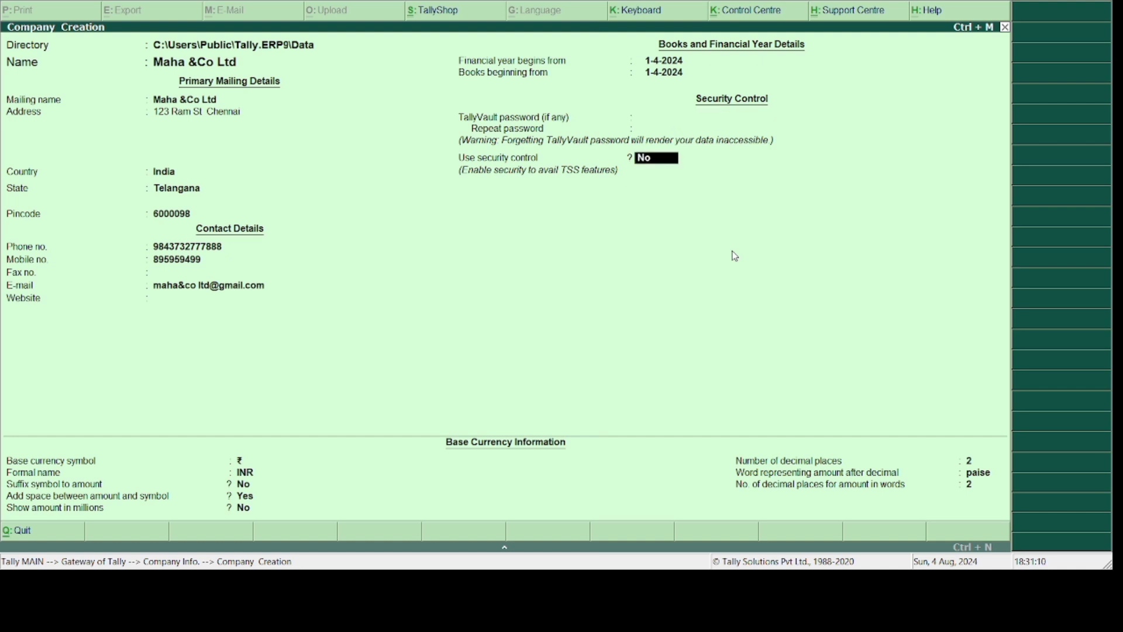
key("Return")
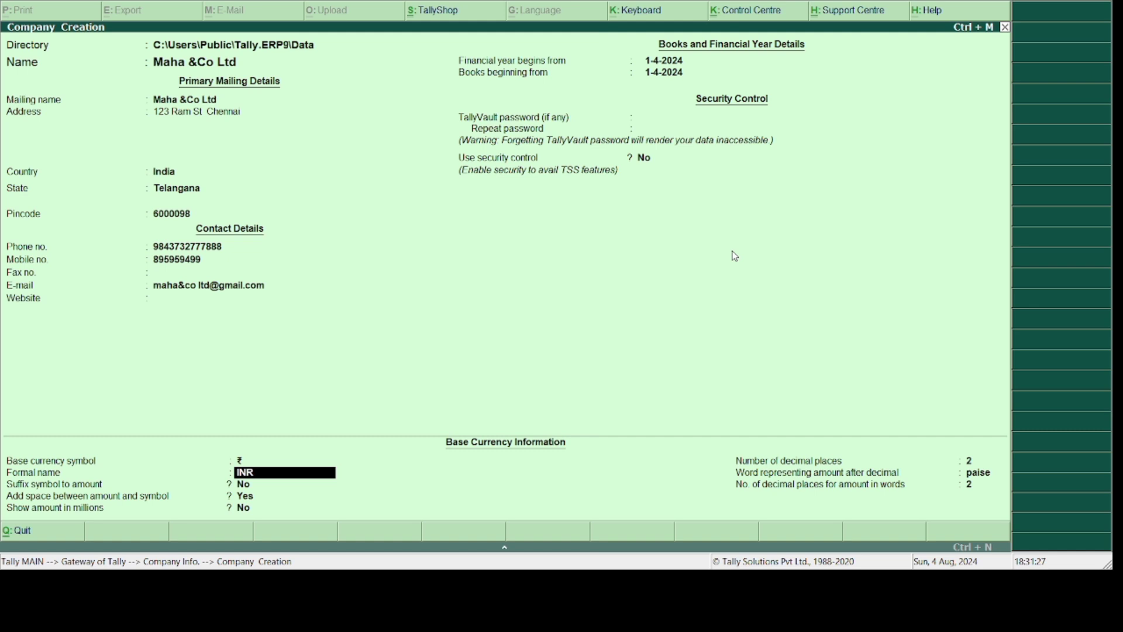
- Keep the default currency settings (2 decimals, paise) and accept the Maha &Co Ltd company form
key("Return")
key("Return")
key("Return")
key("Return")
key("Return")
key("Return")
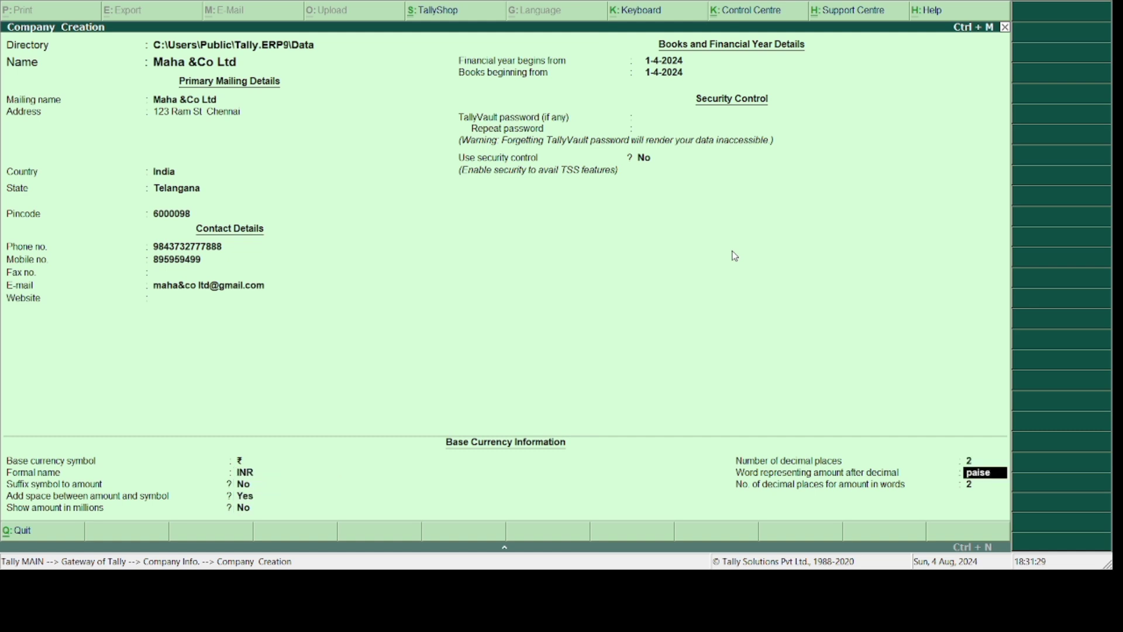
key("Return")
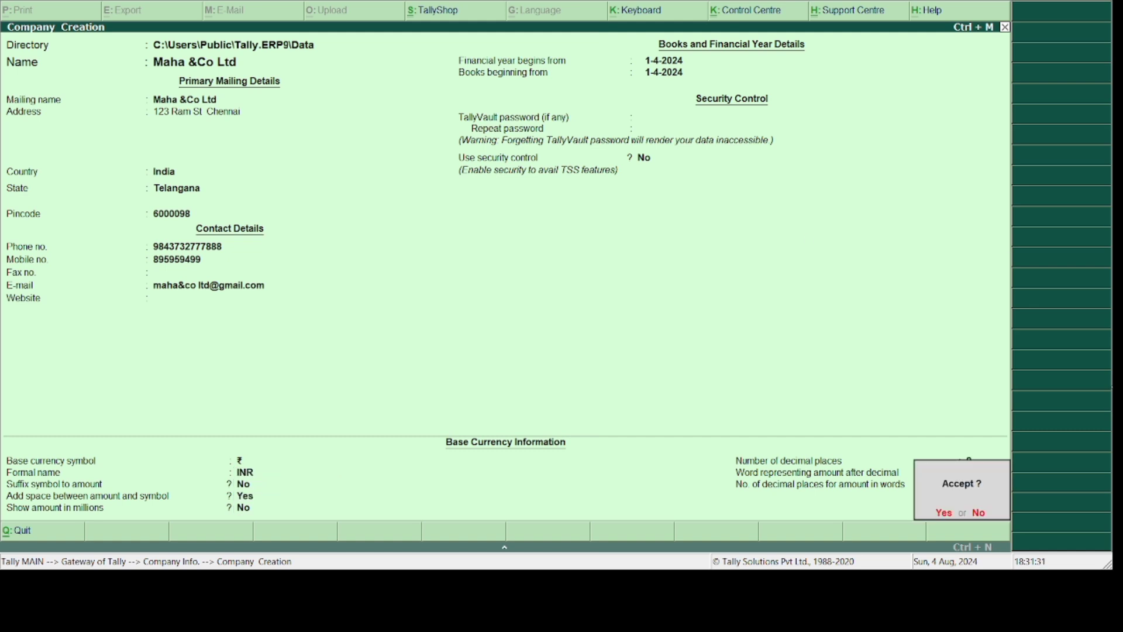
left_click(943, 513)
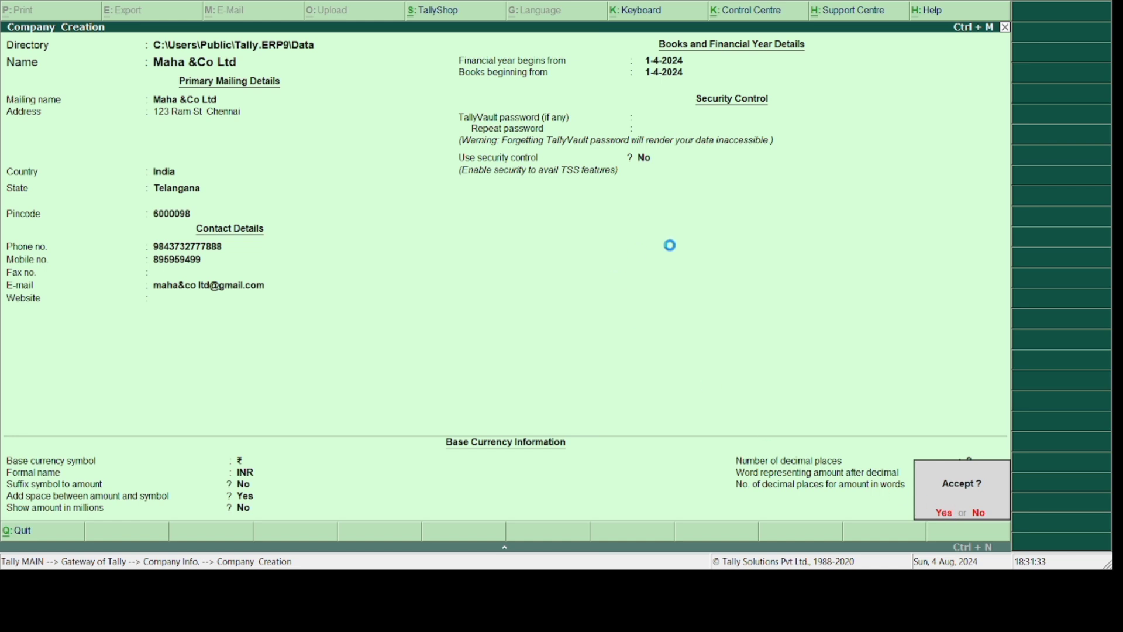